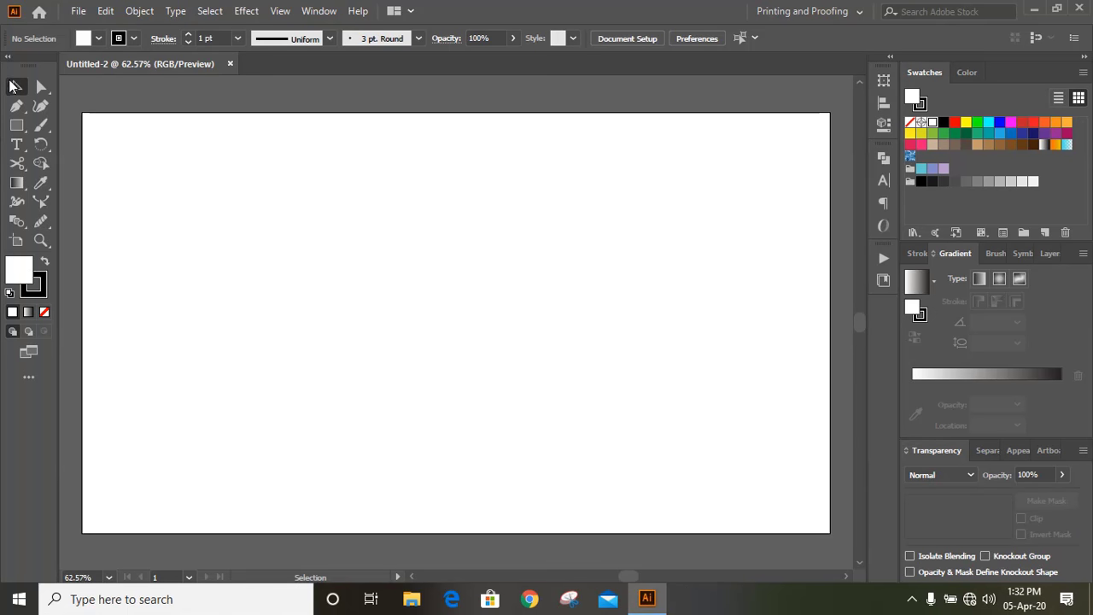
Draw a tall narrow rectangle on the artboard, filled red with the stroke set to None
{"action": "left_click", "coordinate": [18, 127]}
{"action": "left_click_drag", "start_coordinate": [363, 189], "coordinate": [397, 461]}
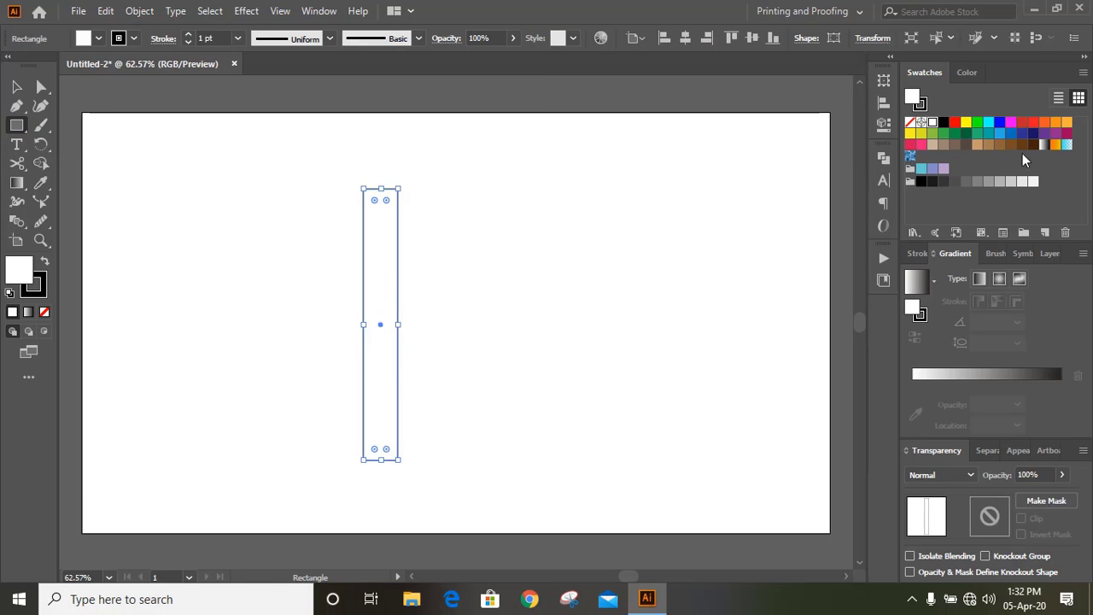
{"action": "left_click", "coordinate": [1022, 123]}
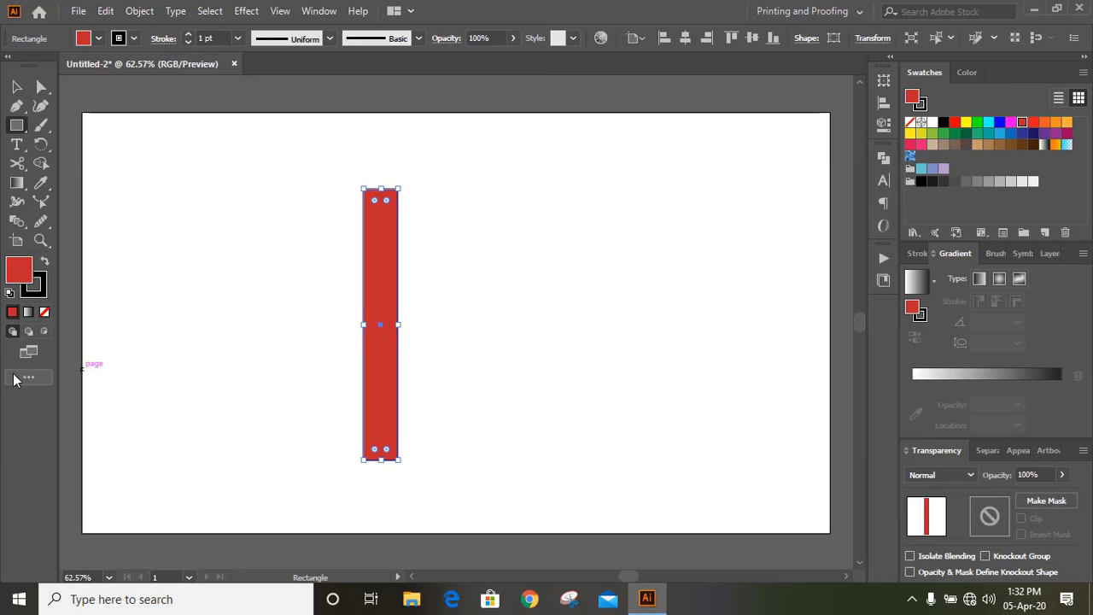
{"action": "left_click", "coordinate": [32, 286]}
{"action": "left_click", "coordinate": [45, 313]}
{"action": "left_click", "coordinate": [18, 267]}
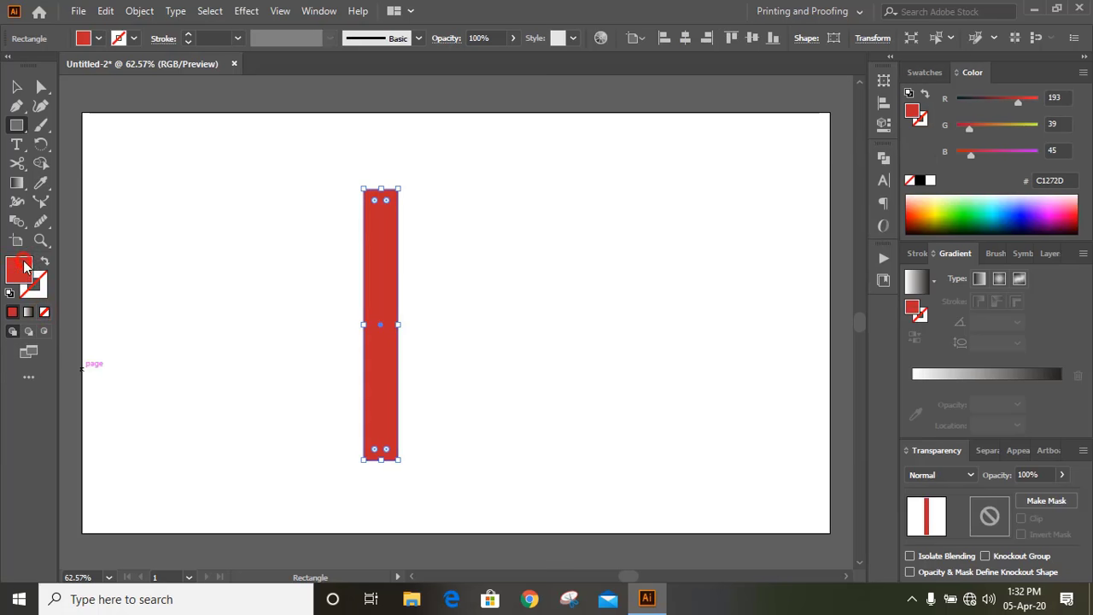
{"action": "left_click", "coordinate": [17, 86]}
{"action": "left_click", "coordinate": [197, 188]}
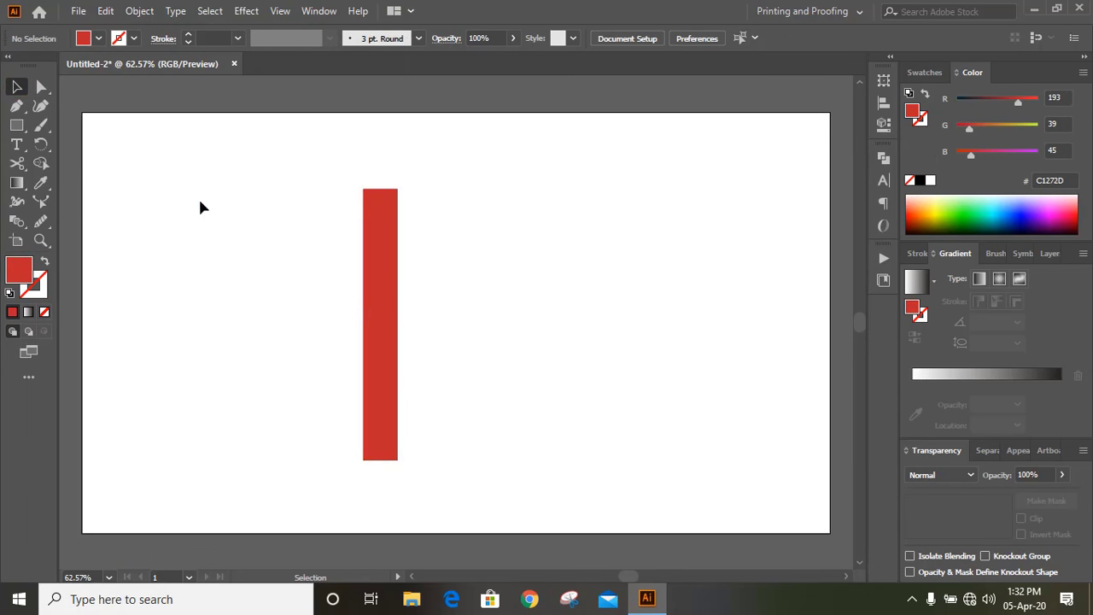
{"action": "left_click", "coordinate": [385, 239]}
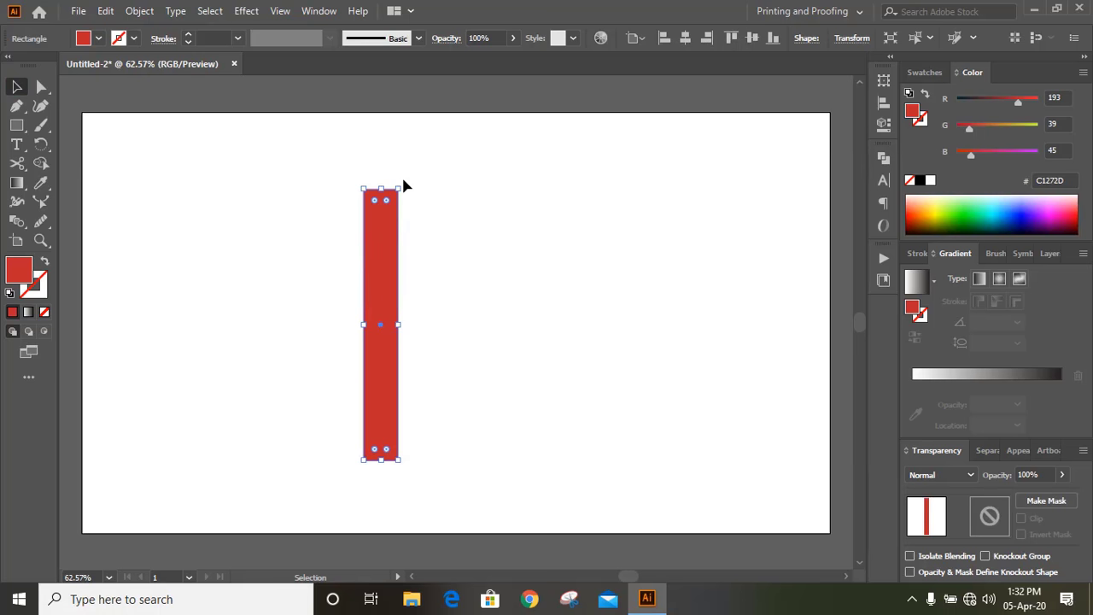
Rotate the red rectangle to about 324° so it slants up to the right
{"action": "left_click_drag", "start_coordinate": [404, 183], "coordinate": [441, 262]}
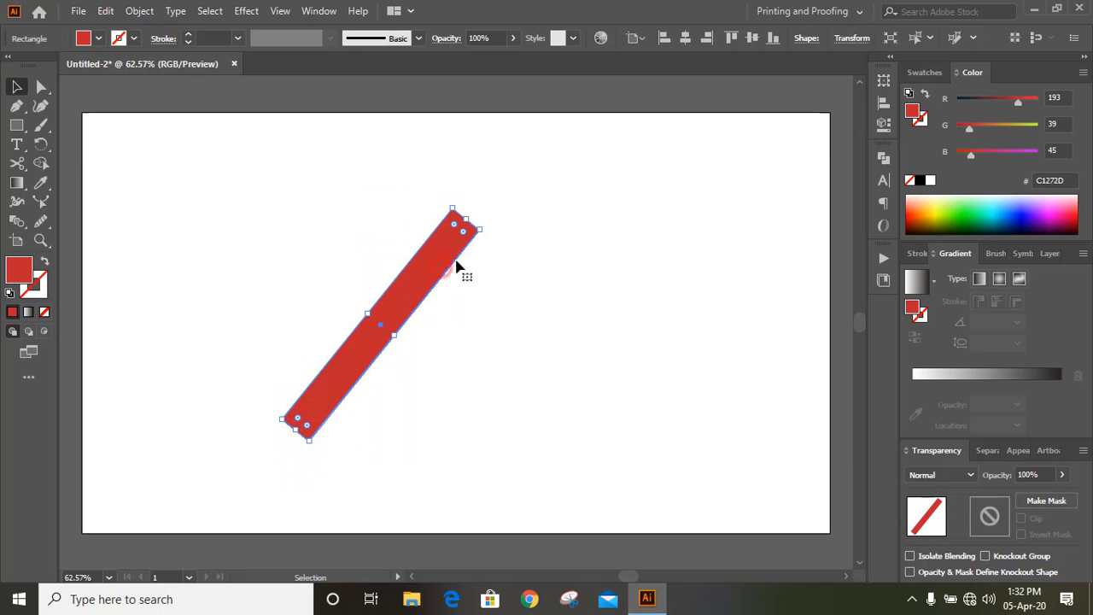
{"action": "left_click", "coordinate": [566, 230]}
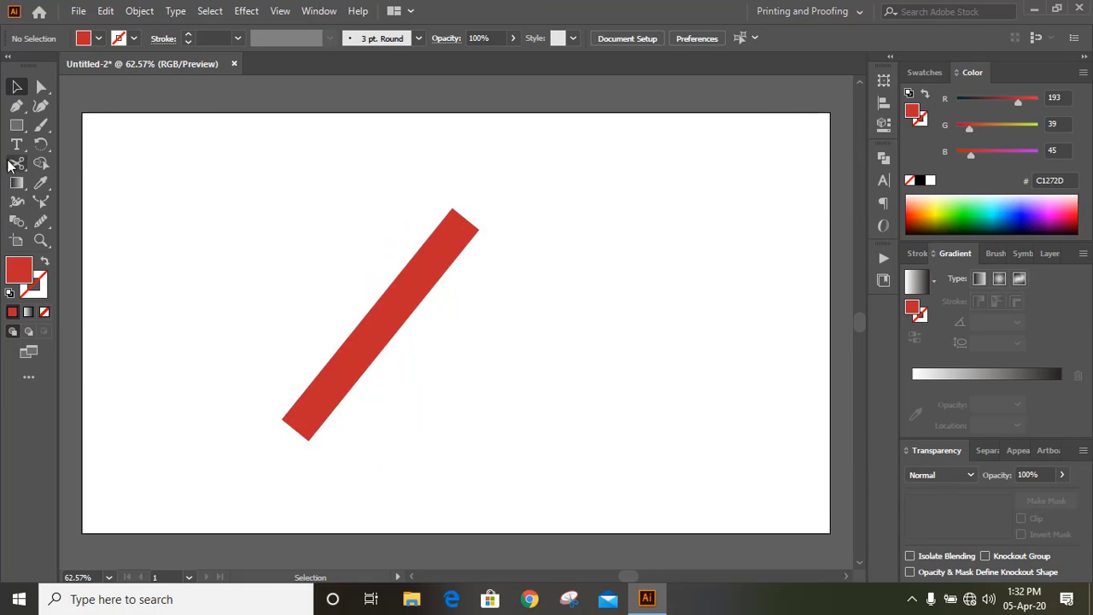
Draw a horizontal rectangle across the bar's top end and Alt-drag a copy to its bottom end
{"action": "left_click", "coordinate": [17, 128]}
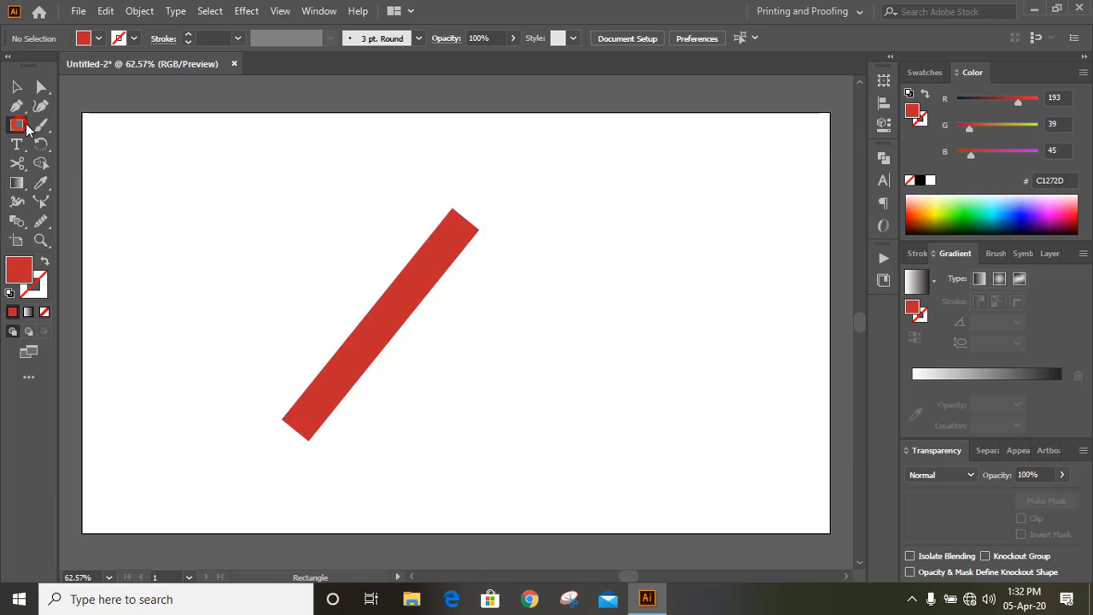
{"action": "mouse_move", "coordinate": [397, 194]}
{"action": "left_mouse_down"}
{"action": "mouse_move", "coordinate": [513, 242]}
{"action": "mouse_move", "coordinate": [551, 232]}
{"action": "left_mouse_up"}
{"action": "left_click", "coordinate": [17, 86]}
{"action": "left_click", "coordinate": [217, 177]}
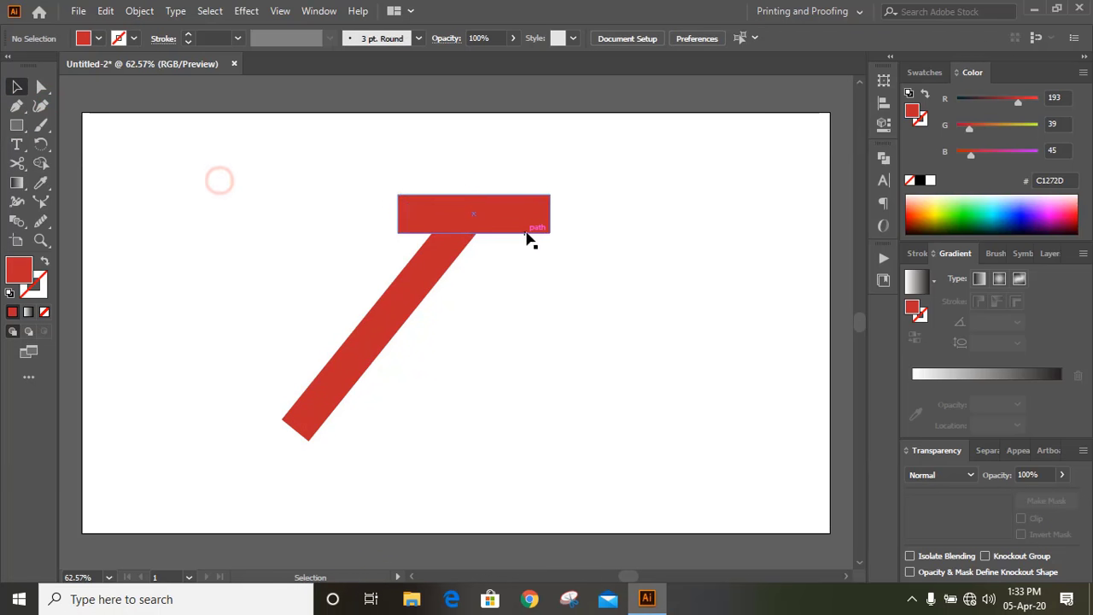
{"action": "left_click_drag", "start_coordinate": [540, 231], "coordinate": [374, 443]}
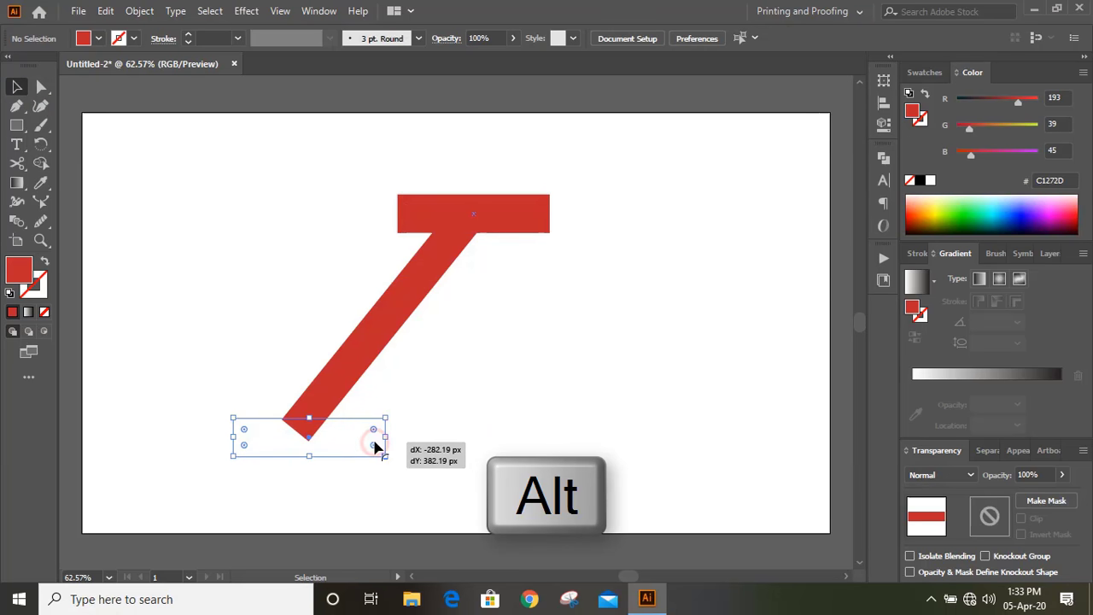
{"action": "left_click", "coordinate": [624, 373]}
Select the bar and both rectangles and apply Pathfinder Minus Front to trim the ends flat
{"action": "left_click_drag", "start_coordinate": [183, 154], "coordinate": [628, 471]}
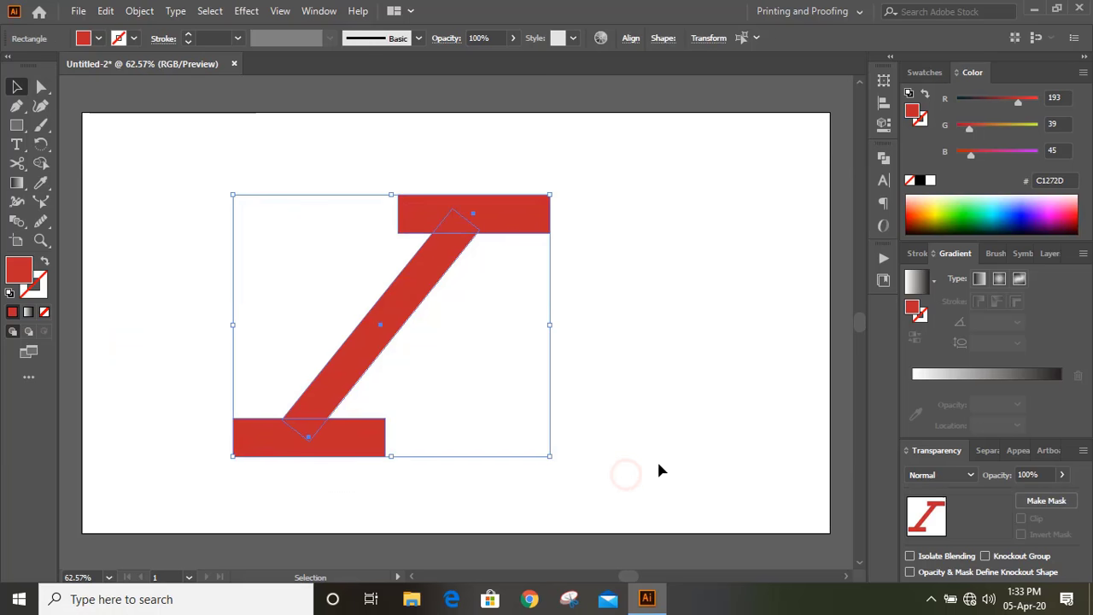
{"action": "left_click", "coordinate": [884, 159]}
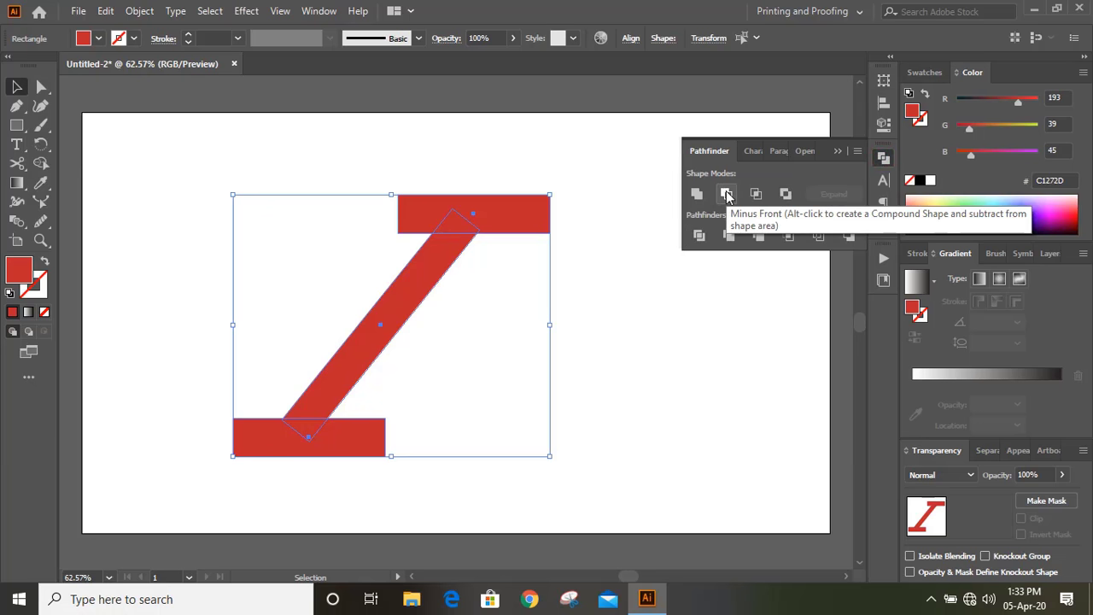
{"action": "left_click", "coordinate": [727, 195]}
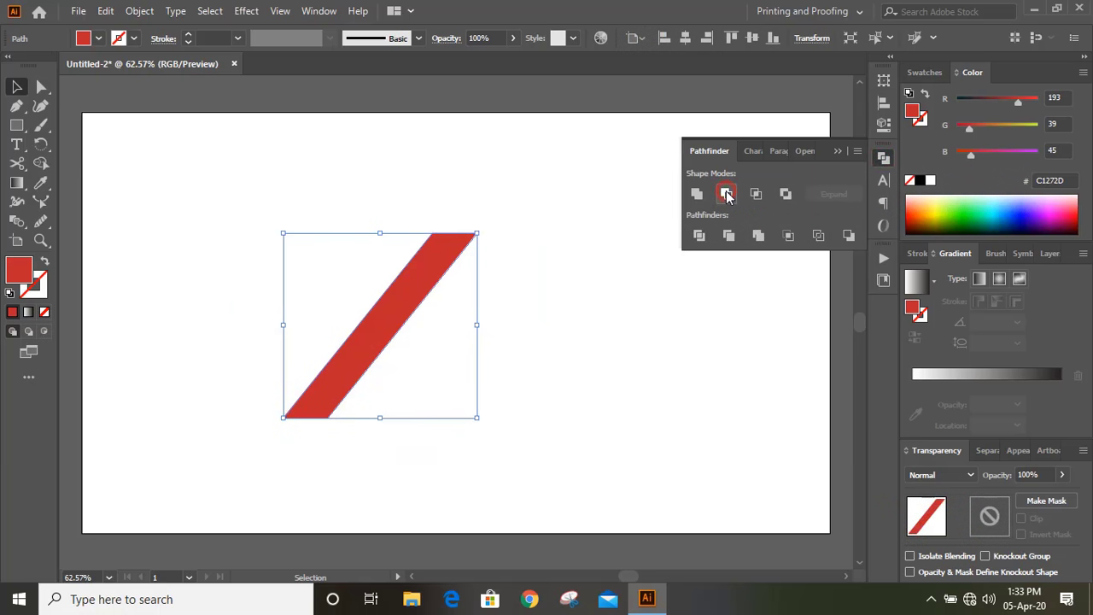
{"action": "left_click", "coordinate": [838, 150]}
{"action": "left_click", "coordinate": [618, 294]}
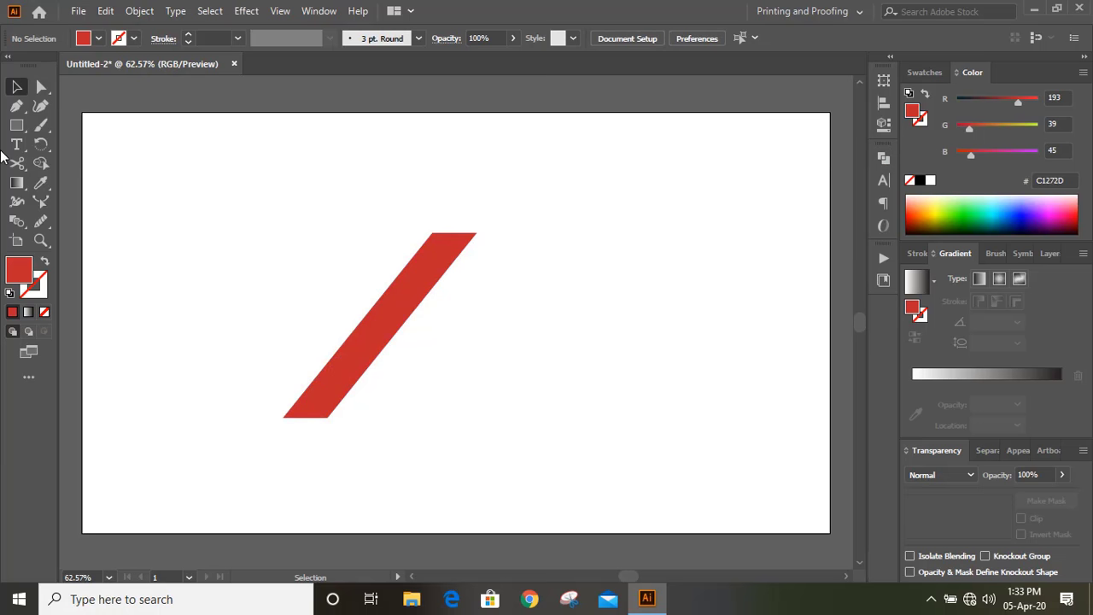
Draw a large ellipse over the bar with no fill and a red stroke
{"action": "left_click", "coordinate": [16, 125]}
{"action": "left_click", "coordinate": [83, 141]}
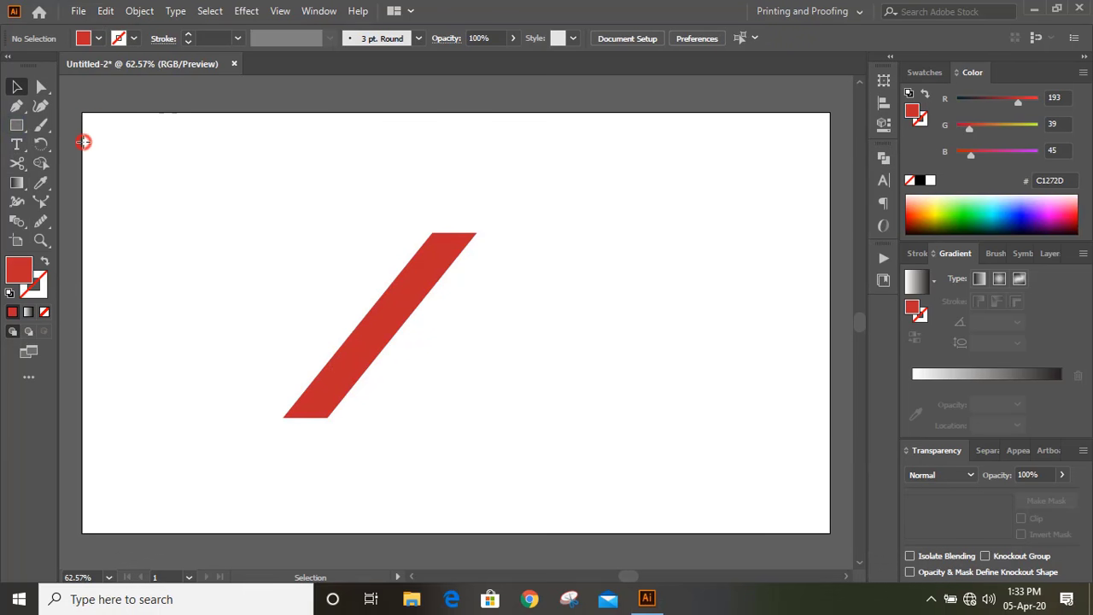
{"action": "left_click_drag", "start_coordinate": [292, 141], "coordinate": [595, 507]}
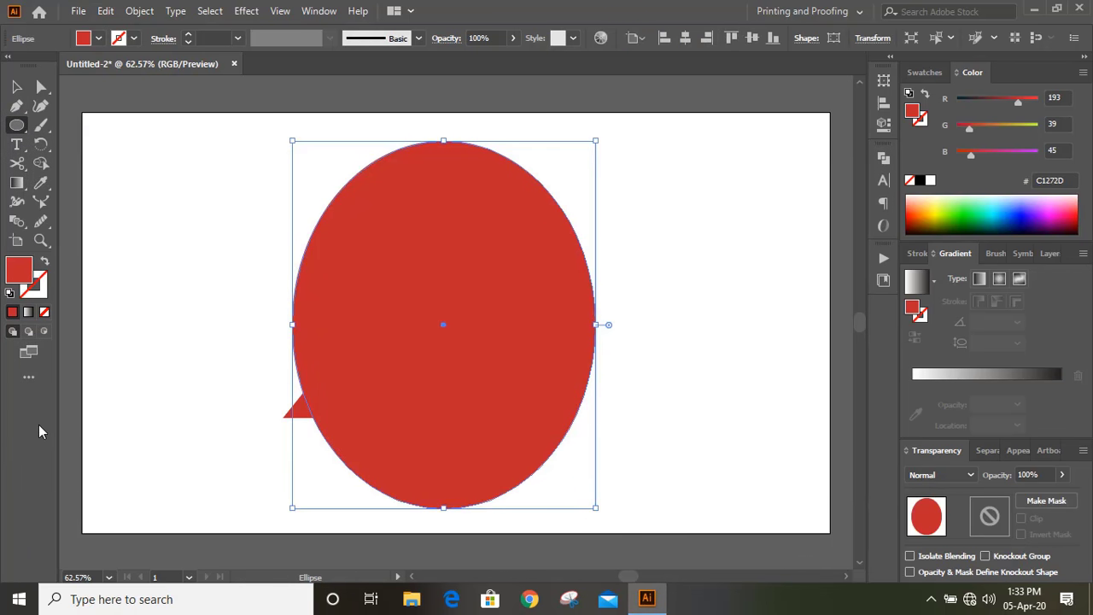
{"action": "left_click", "coordinate": [44, 312]}
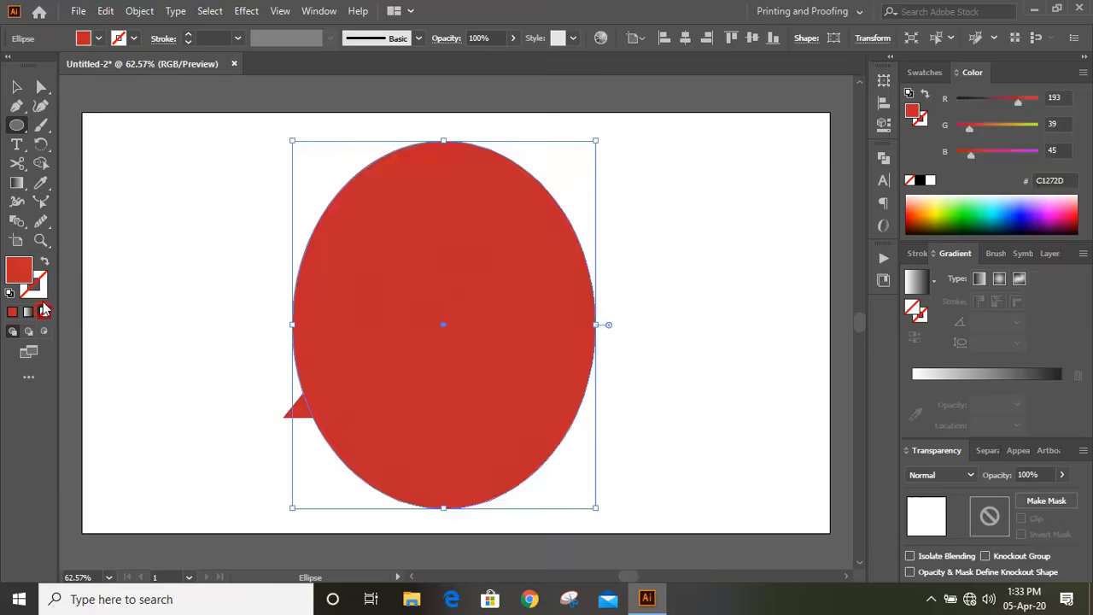
{"action": "key", "text": "x"}
{"action": "left_click", "coordinate": [12, 312]}
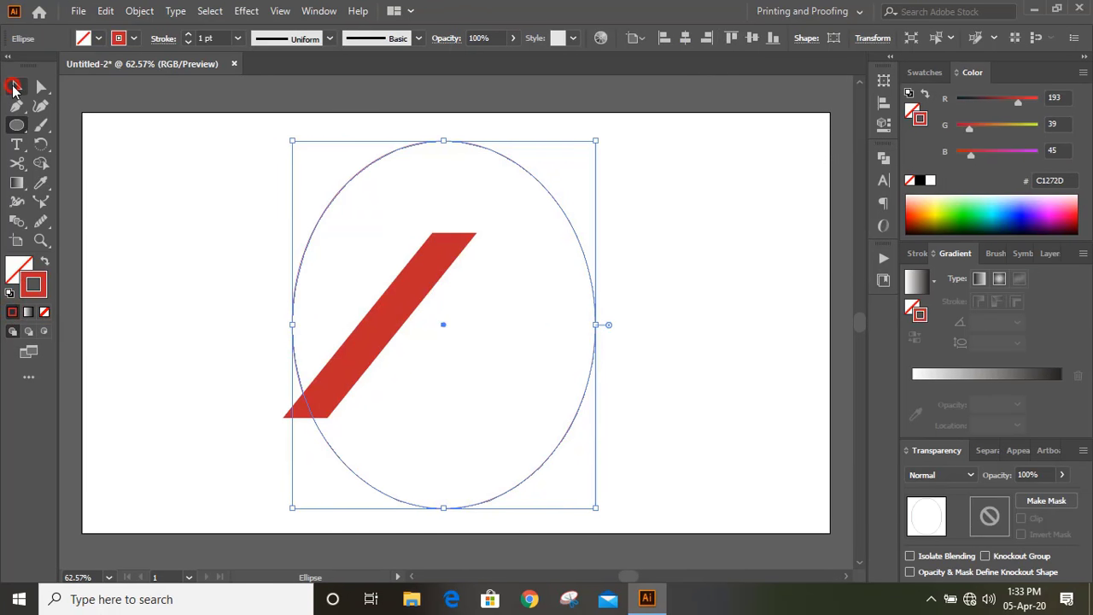
{"action": "left_click", "coordinate": [15, 85]}
{"action": "left_click", "coordinate": [200, 266]}
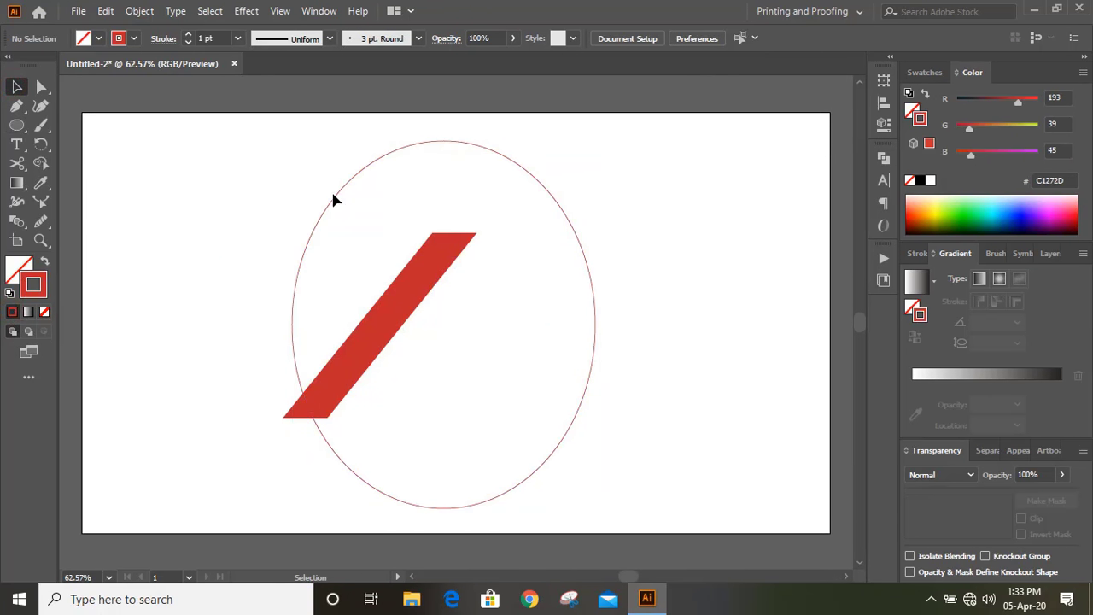
Move the ellipse up and right, narrow it, and tilt it slightly
{"action": "left_click_drag", "start_coordinate": [333, 199], "coordinate": [378, 185]}
{"action": "left_click_drag", "start_coordinate": [646, 312], "coordinate": [598, 338]}
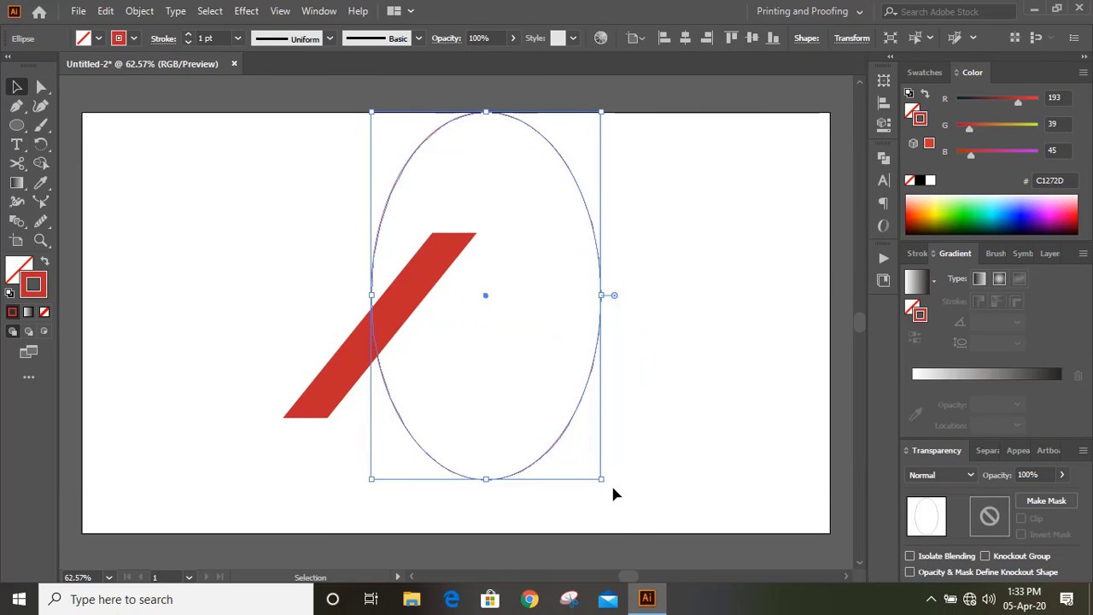
{"action": "left_click_drag", "start_coordinate": [610, 486], "coordinate": [654, 461]}
{"action": "left_click_drag", "start_coordinate": [381, 338], "coordinate": [374, 343]}
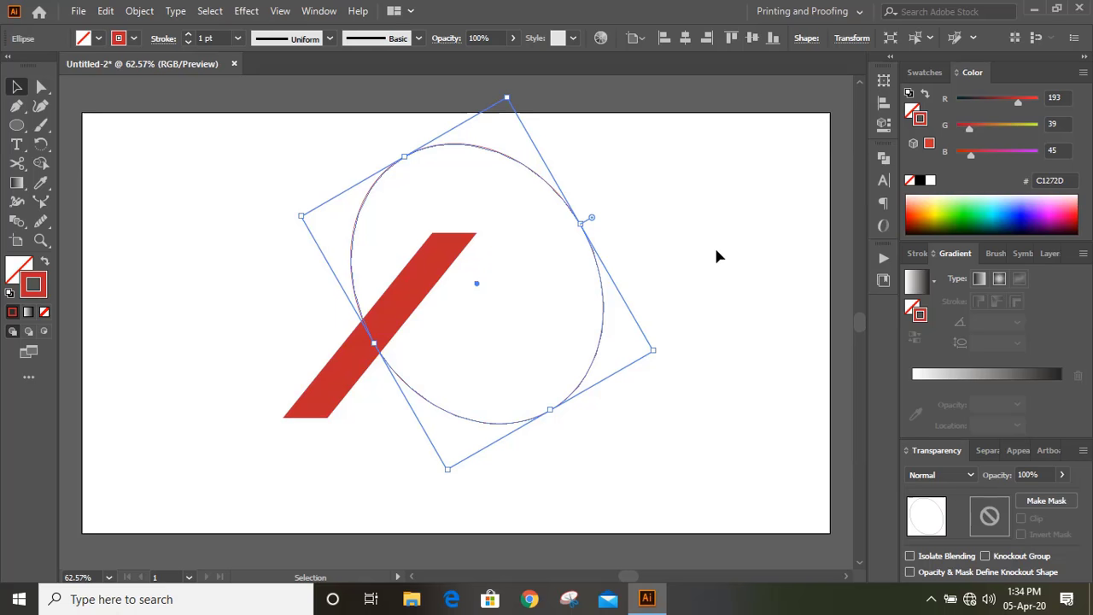
{"action": "left_click", "coordinate": [714, 253]}
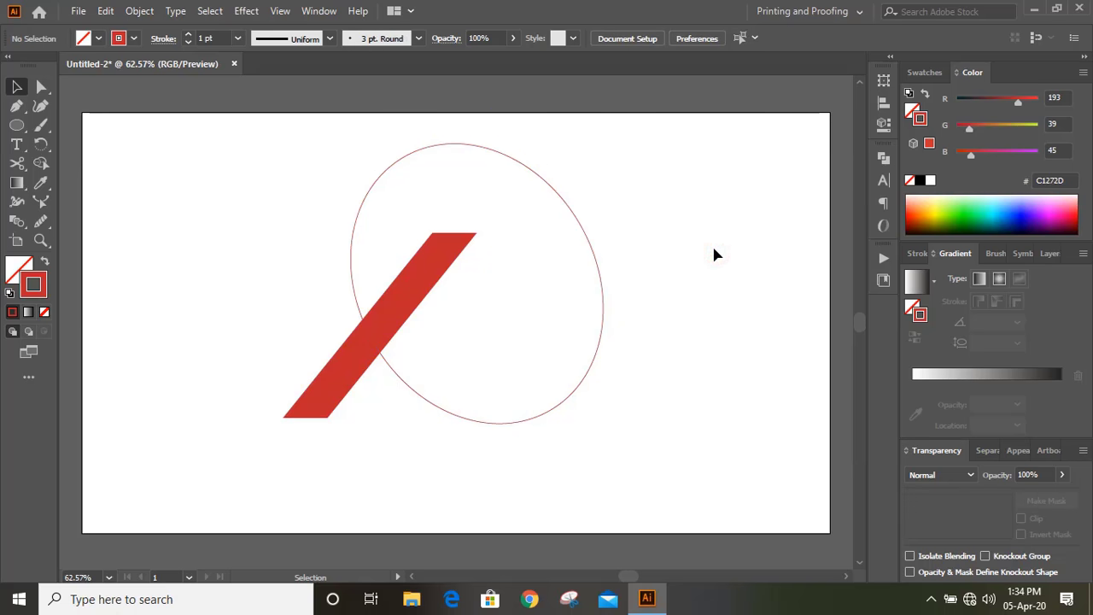
Alt-drag a copy of the red ellipse slightly down and left of the original
{"action": "key", "text": "alt"}
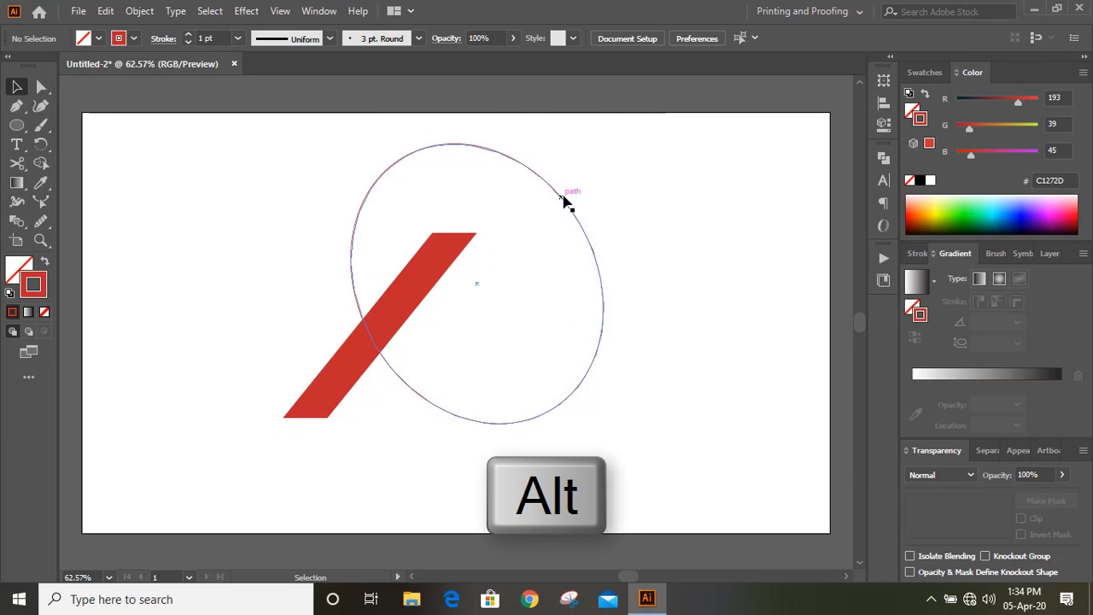
{"action": "left_click_drag", "start_coordinate": [562, 200], "coordinate": [547, 213]}
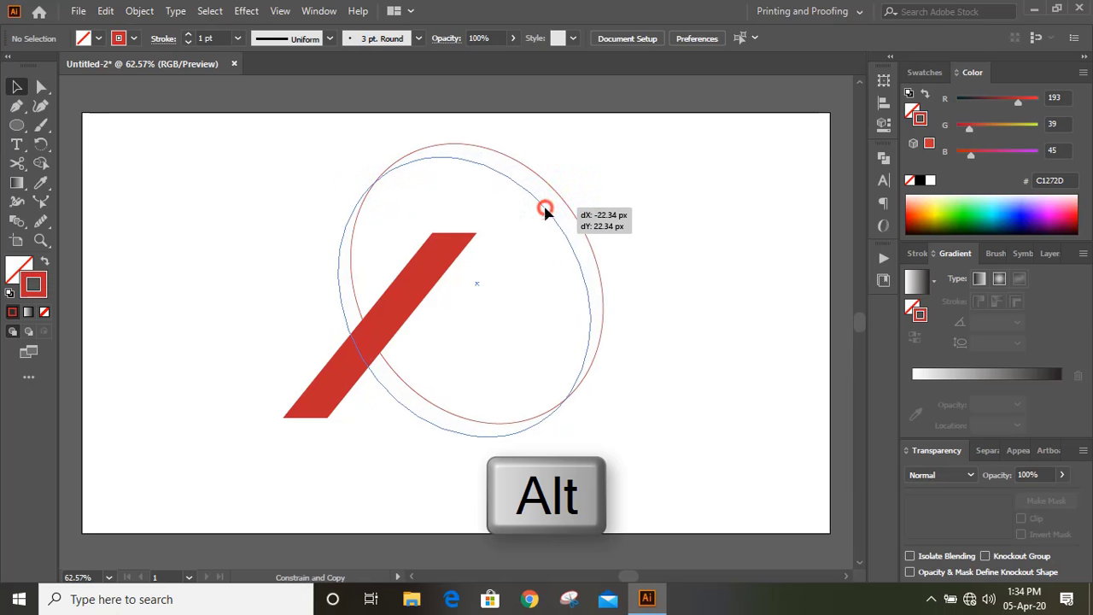
{"action": "left_click_drag", "start_coordinate": [547, 211], "coordinate": [544, 212]}
{"action": "left_click", "coordinate": [670, 399]}
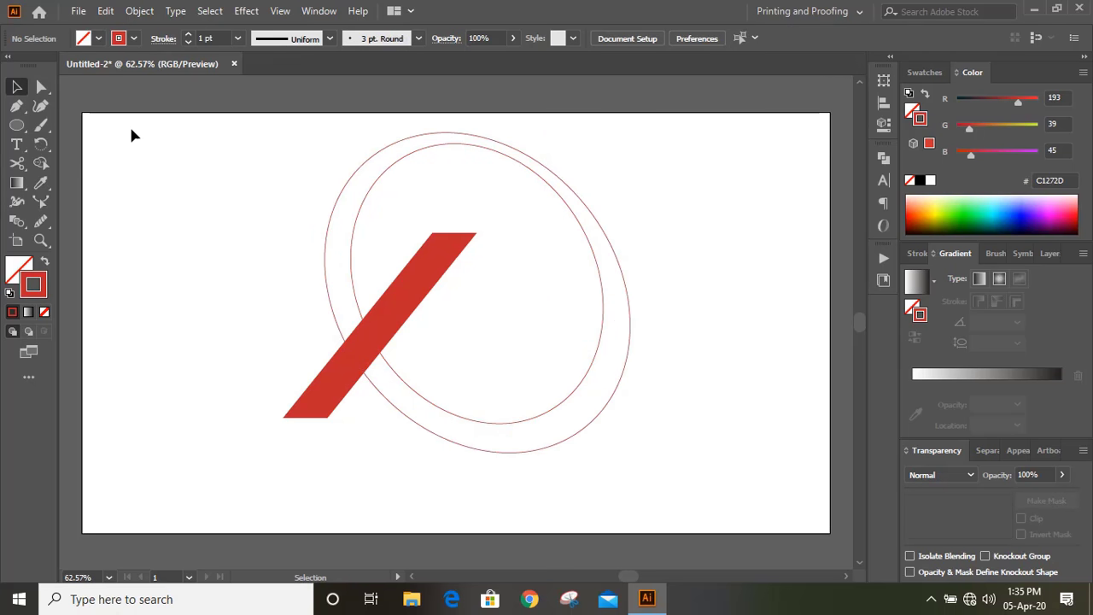
Cut the inner and outer ellipses at two points each with the Scissors tool
{"action": "left_click", "coordinate": [17, 163]}
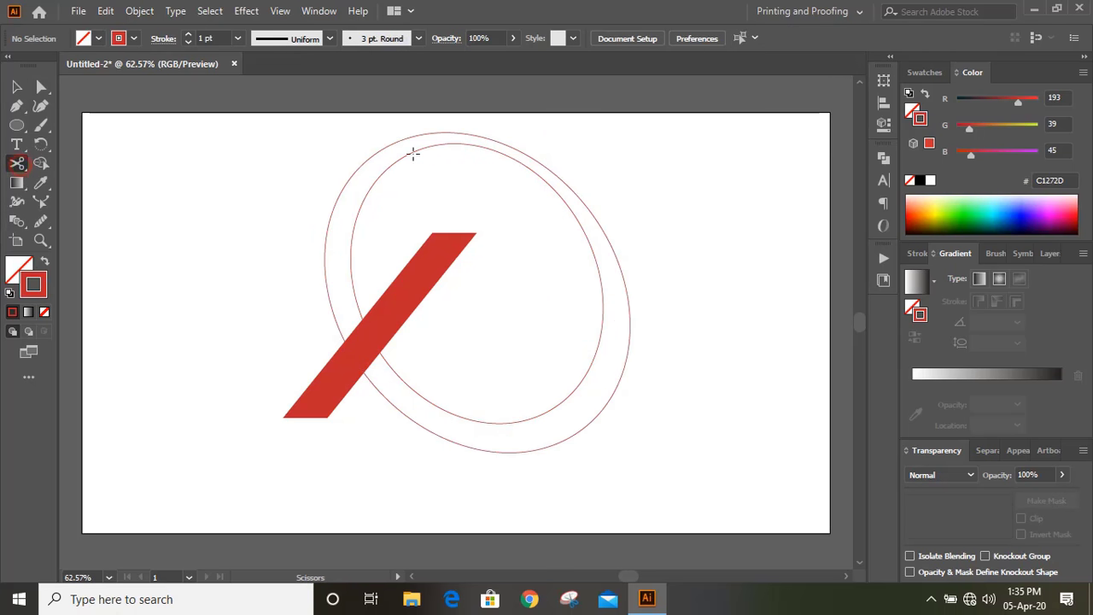
{"action": "left_click", "coordinate": [572, 211]}
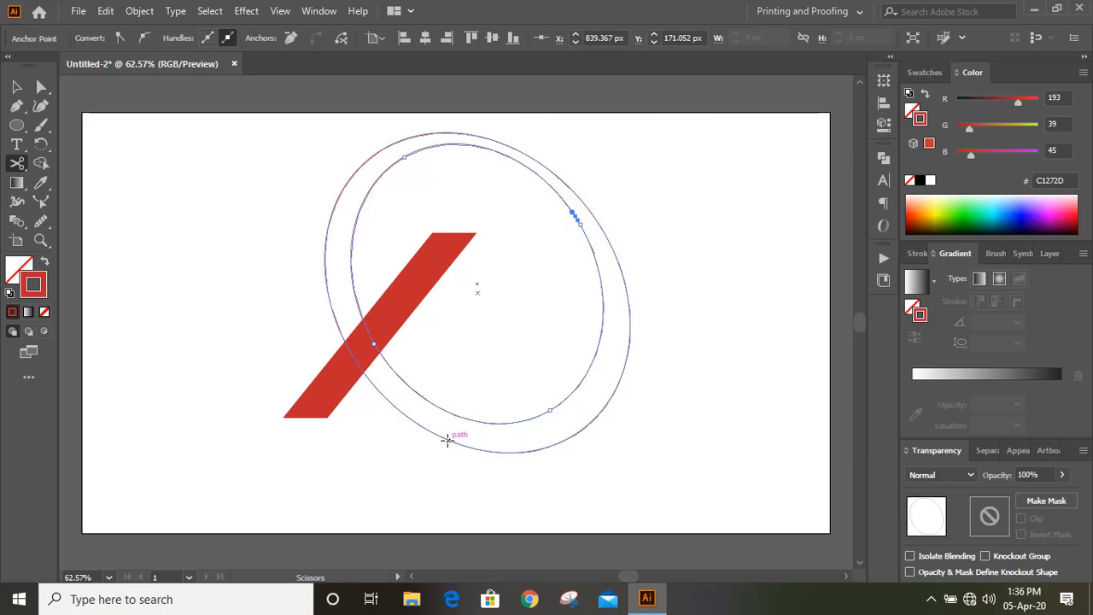
{"action": "left_click", "coordinate": [491, 422]}
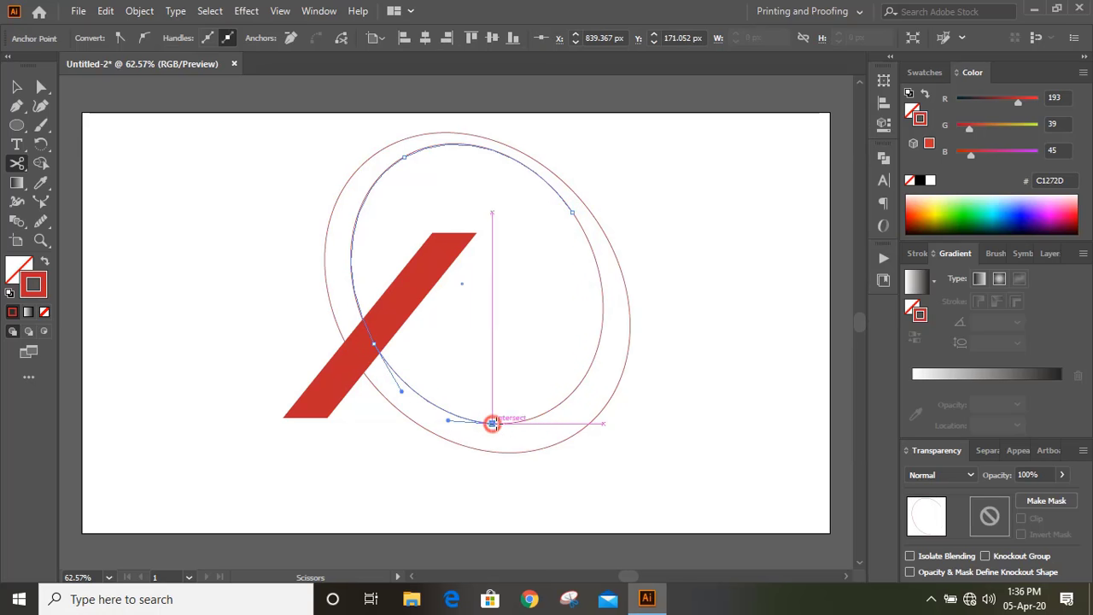
{"action": "left_click", "coordinate": [532, 453]}
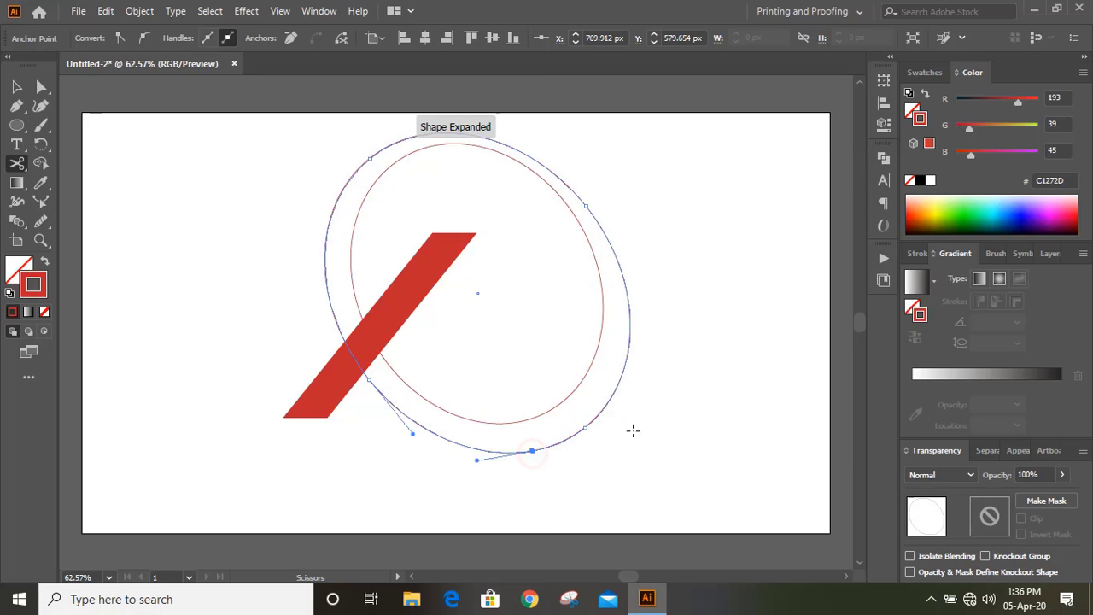
{"action": "left_click", "coordinate": [323, 252]}
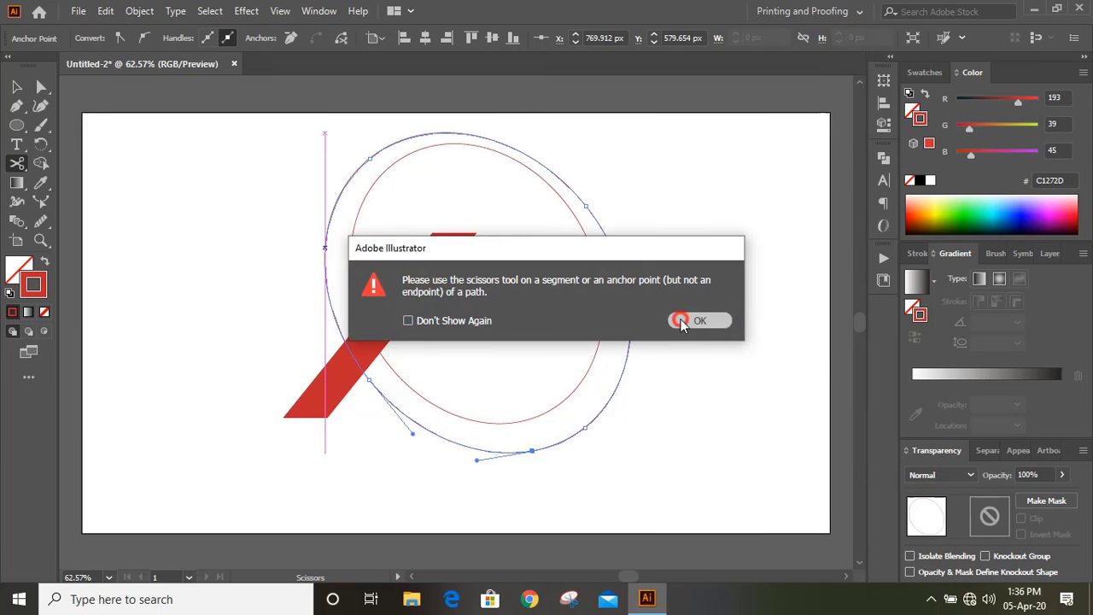
{"action": "left_click", "coordinate": [693, 319]}
{"action": "left_click", "coordinate": [324, 252]}
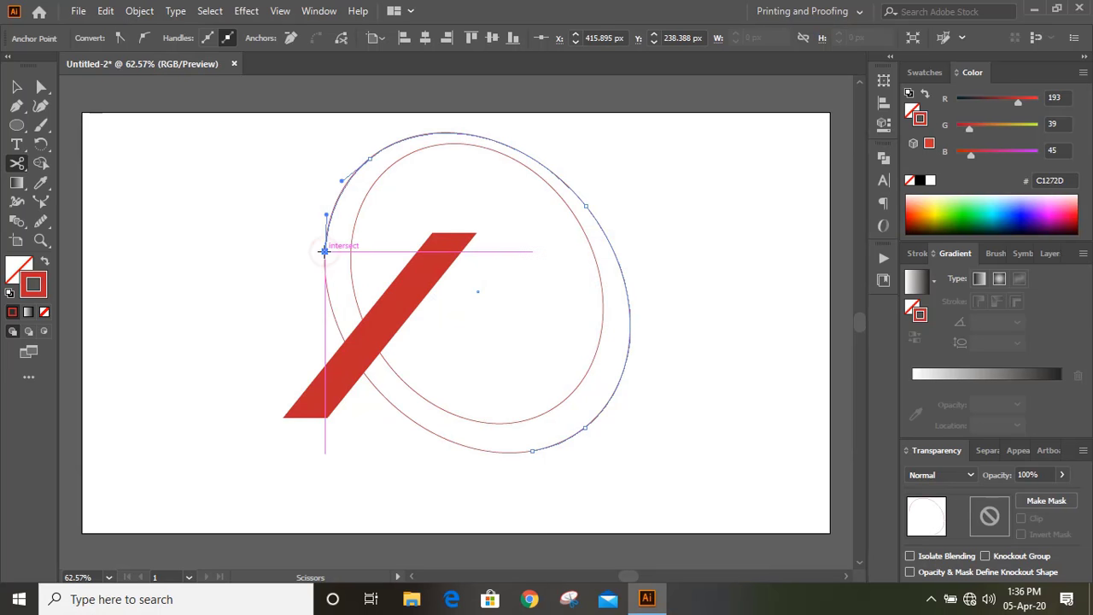
Delete the right-hand pieces of both ellipses, leaving two open arcs
{"action": "left_click", "coordinate": [13, 86]}
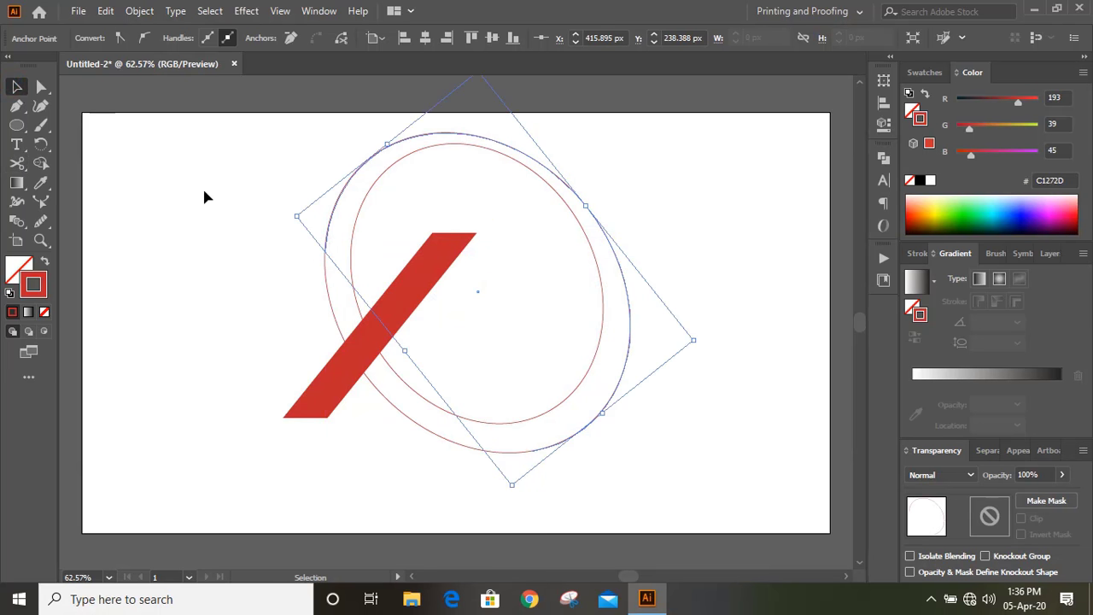
{"action": "key", "text": "Delete"}
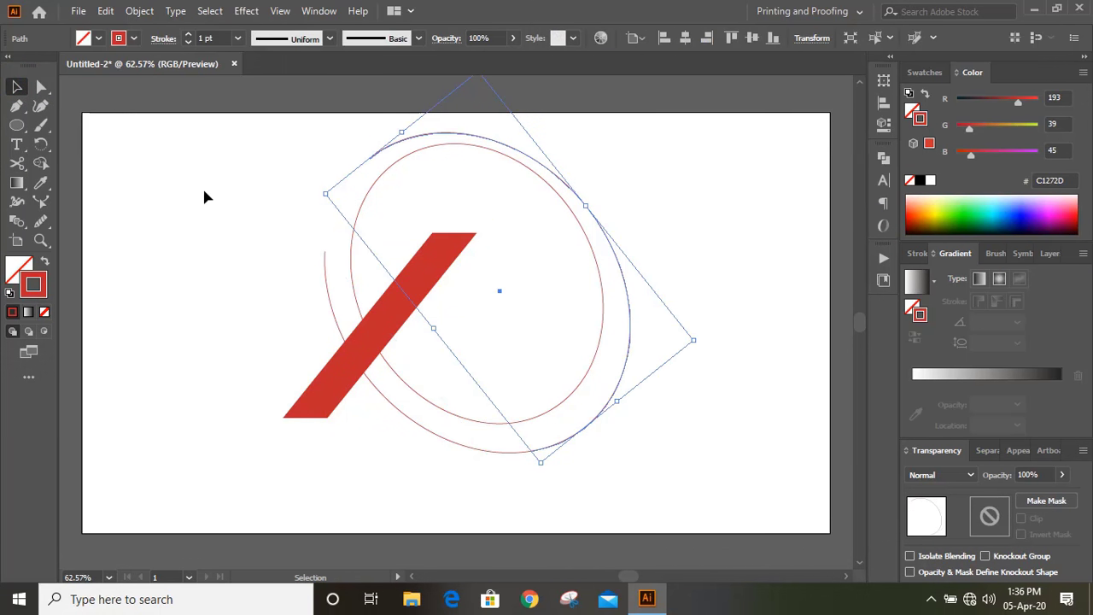
{"action": "key", "text": "Delete"}
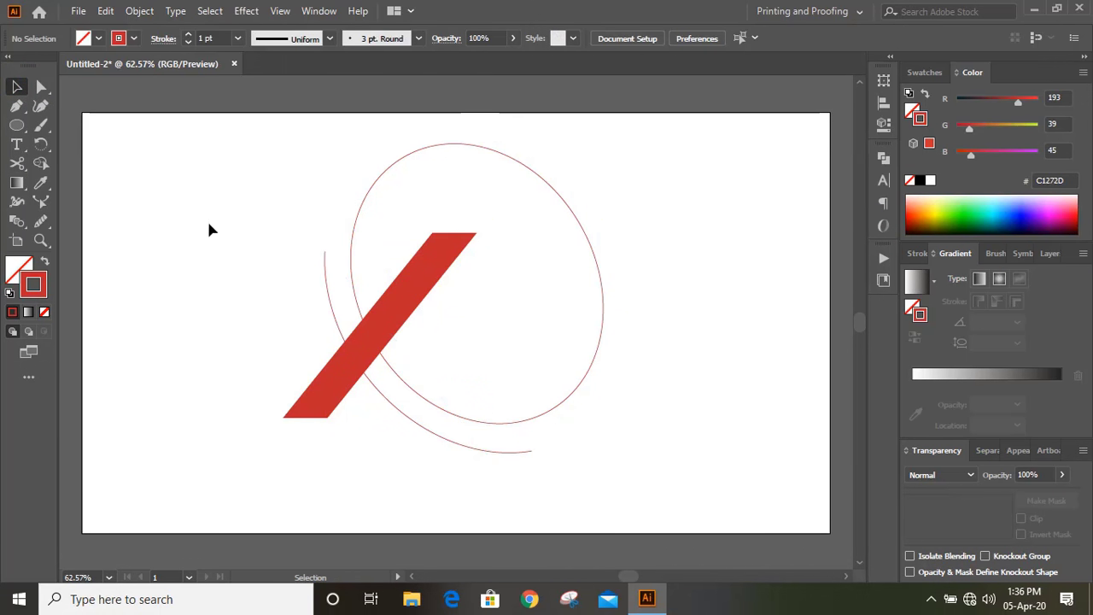
{"action": "left_click", "coordinate": [588, 244]}
{"action": "key", "text": "Delete"}
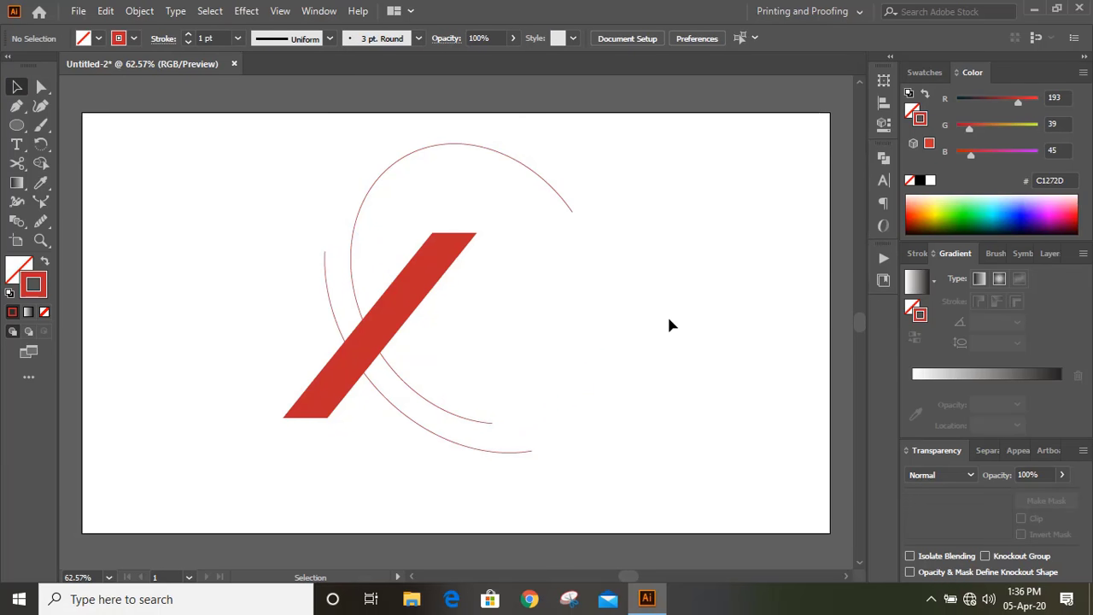
Give both arcs Width Profile 1 tapered strokes at 38 pt
{"action": "left_click", "coordinate": [376, 177]}
{"action": "left_click", "coordinate": [327, 295], "text": "shift"}
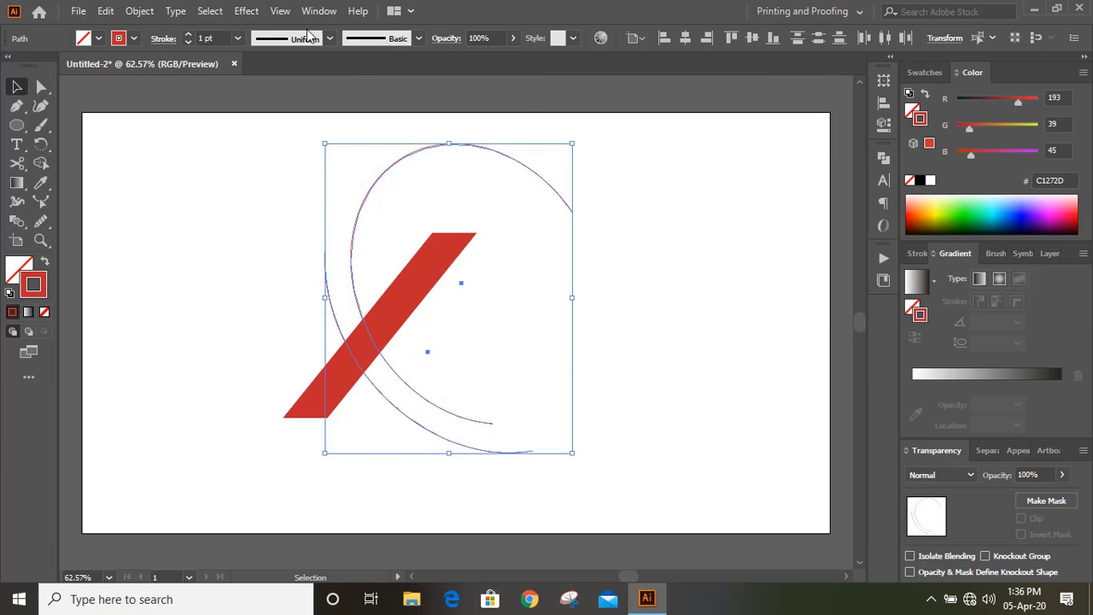
{"action": "left_click", "coordinate": [188, 35]}
{"action": "left_click", "coordinate": [188, 35]}
{"action": "left_click", "coordinate": [188, 38]}
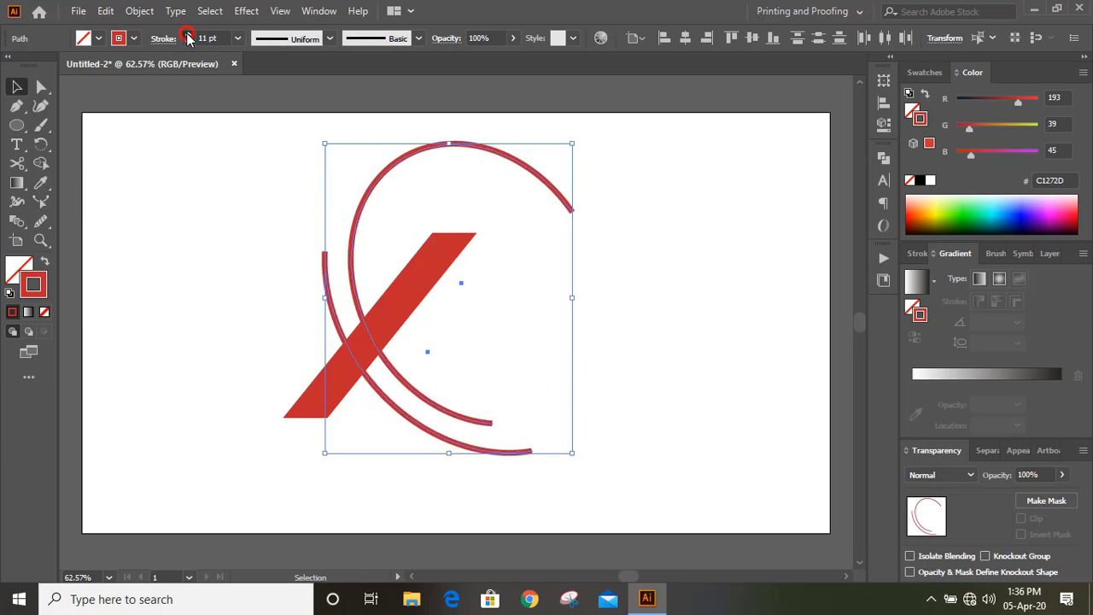
{"action": "left_click", "coordinate": [188, 37]}
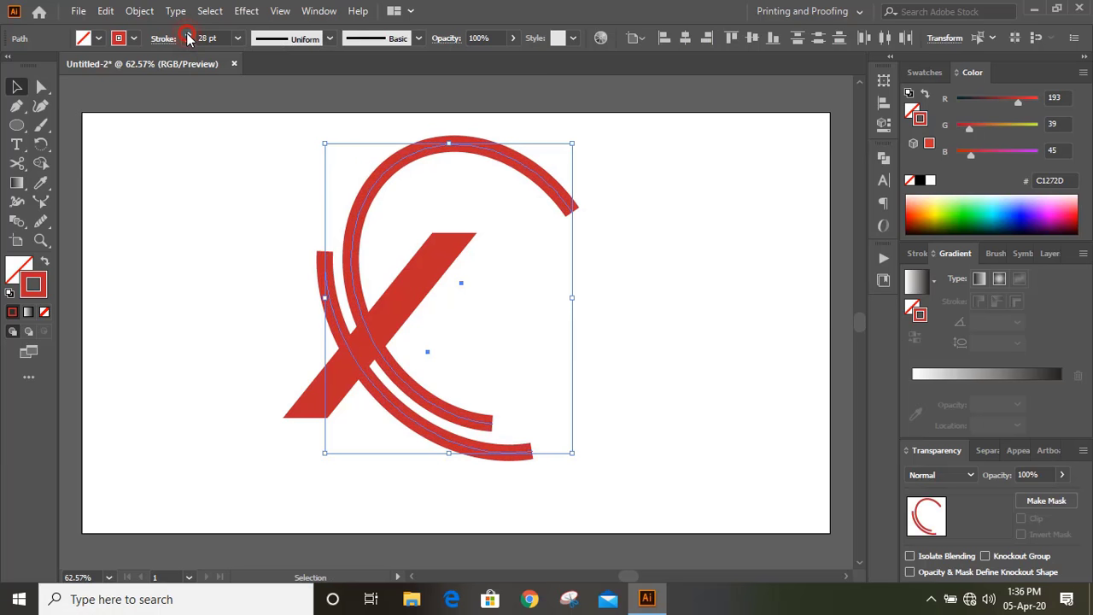
{"action": "left_click", "coordinate": [330, 38]}
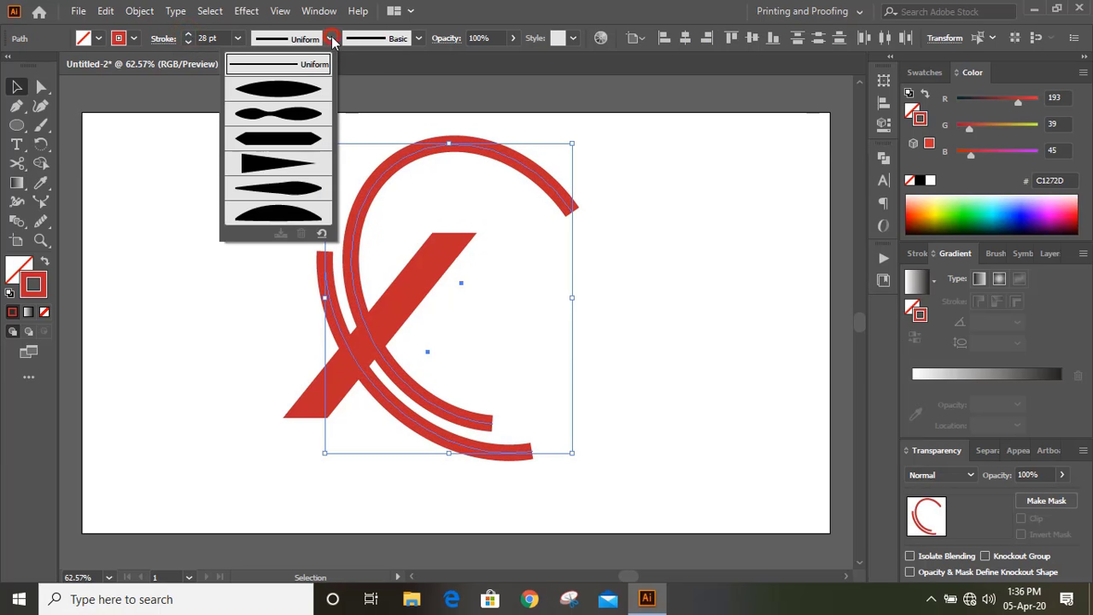
{"action": "left_click", "coordinate": [298, 93]}
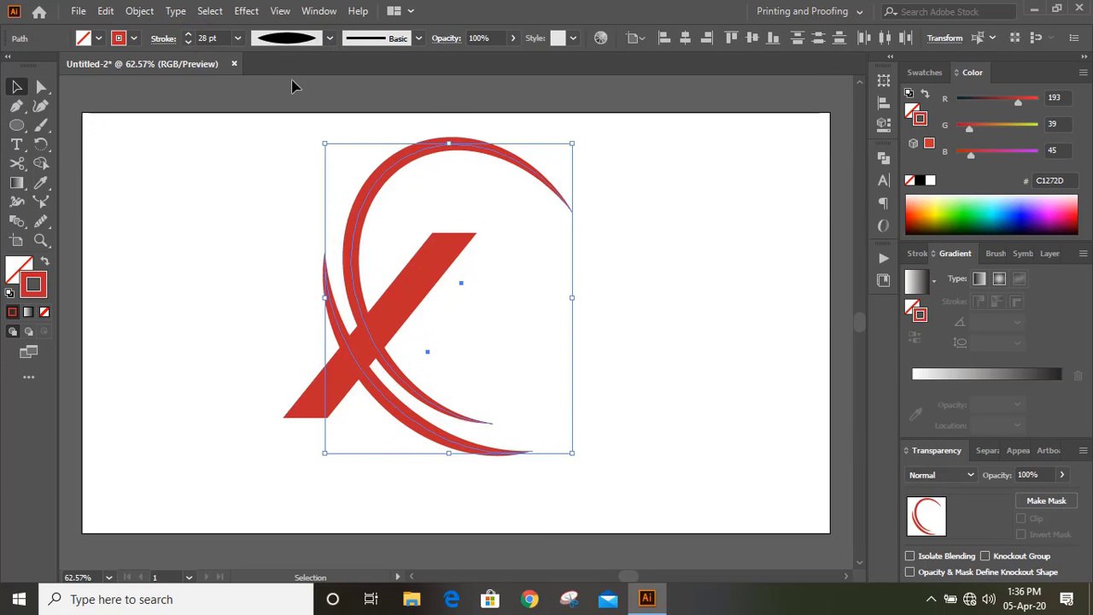
{"action": "left_click", "coordinate": [189, 38]}
{"action": "left_click", "coordinate": [188, 37]}
{"action": "left_click", "coordinate": [189, 37]}
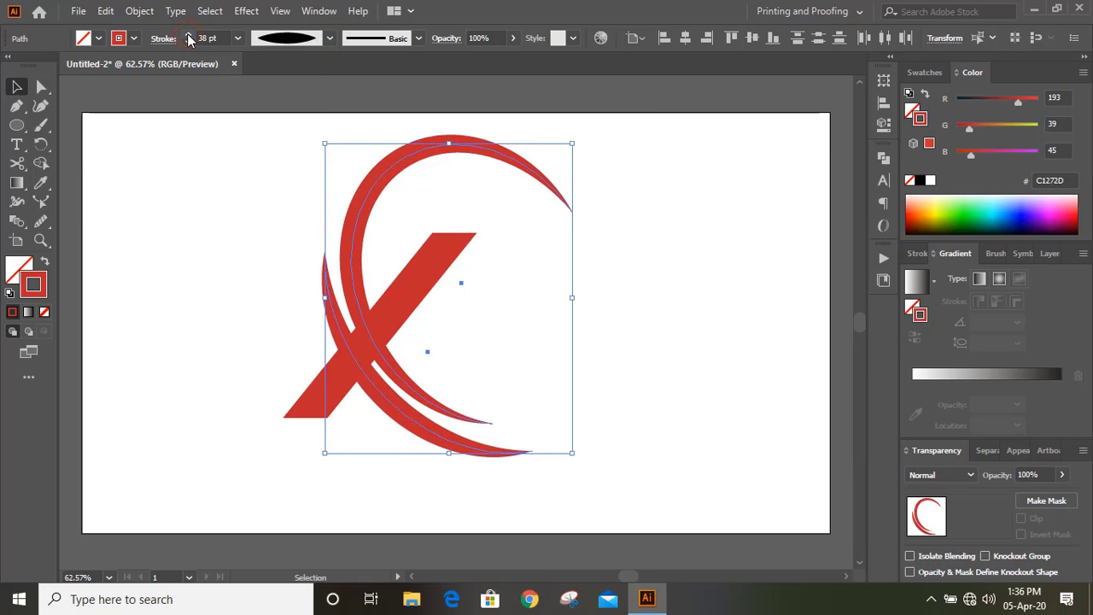
{"action": "left_click", "coordinate": [177, 423]}
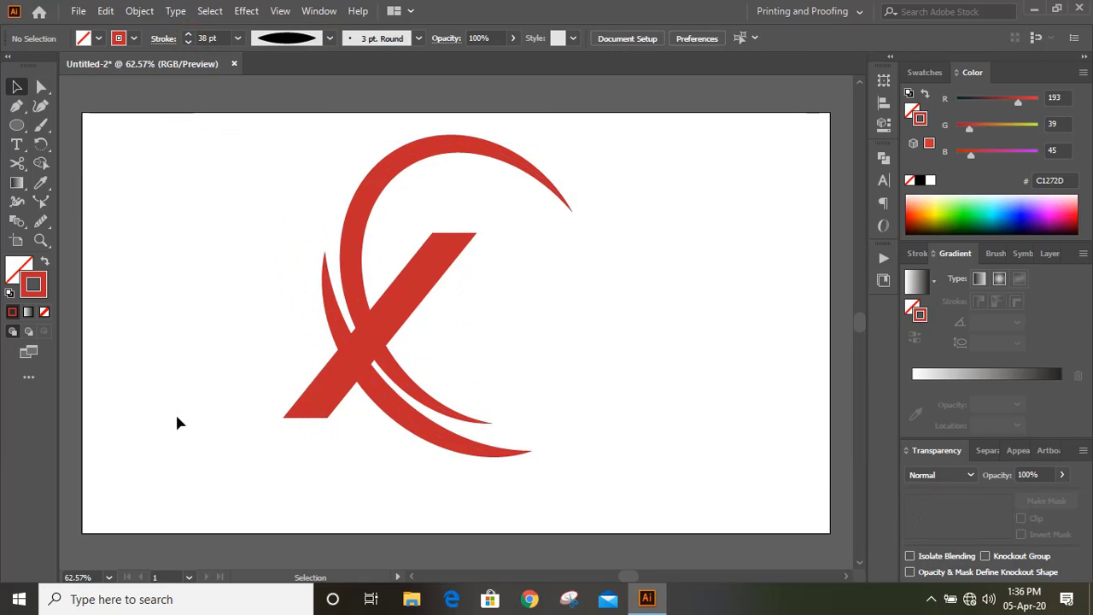
Reduce the lower arc's stroke weight to 26 pt
{"action": "left_click", "coordinate": [386, 411]}
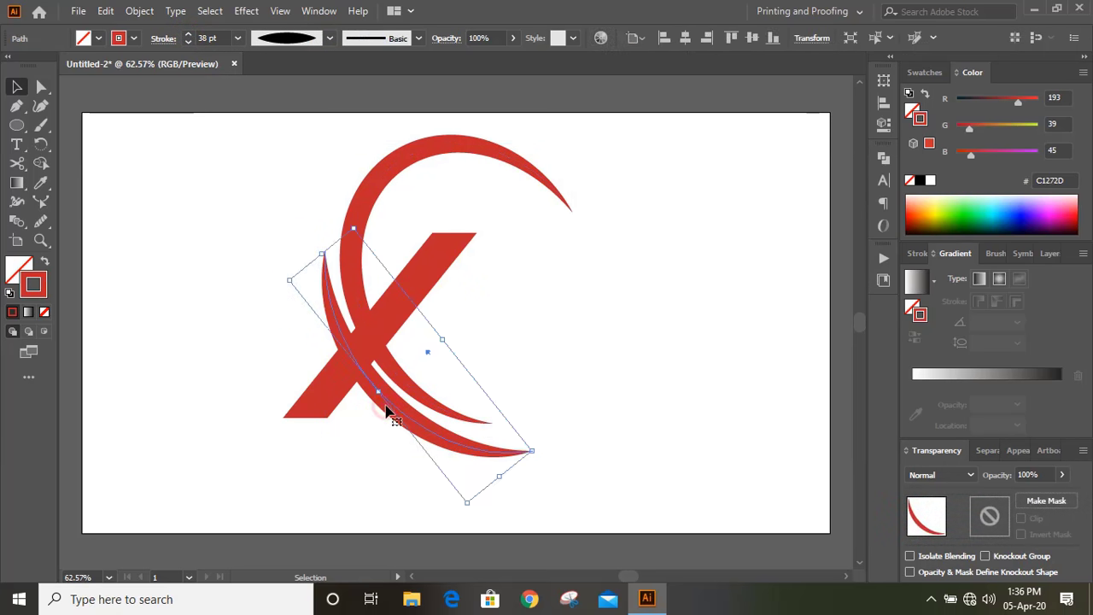
{"action": "left_click", "coordinate": [188, 42]}
{"action": "left_click", "coordinate": [189, 43]}
{"action": "left_click", "coordinate": [189, 42]}
{"action": "left_click", "coordinate": [189, 43]}
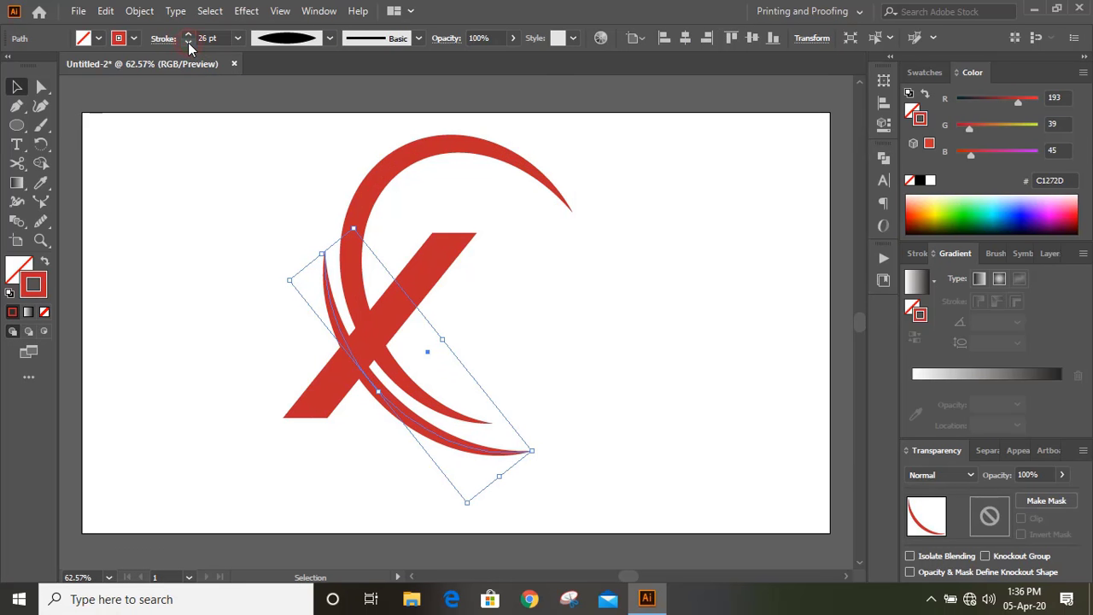
{"action": "left_click", "coordinate": [555, 276]}
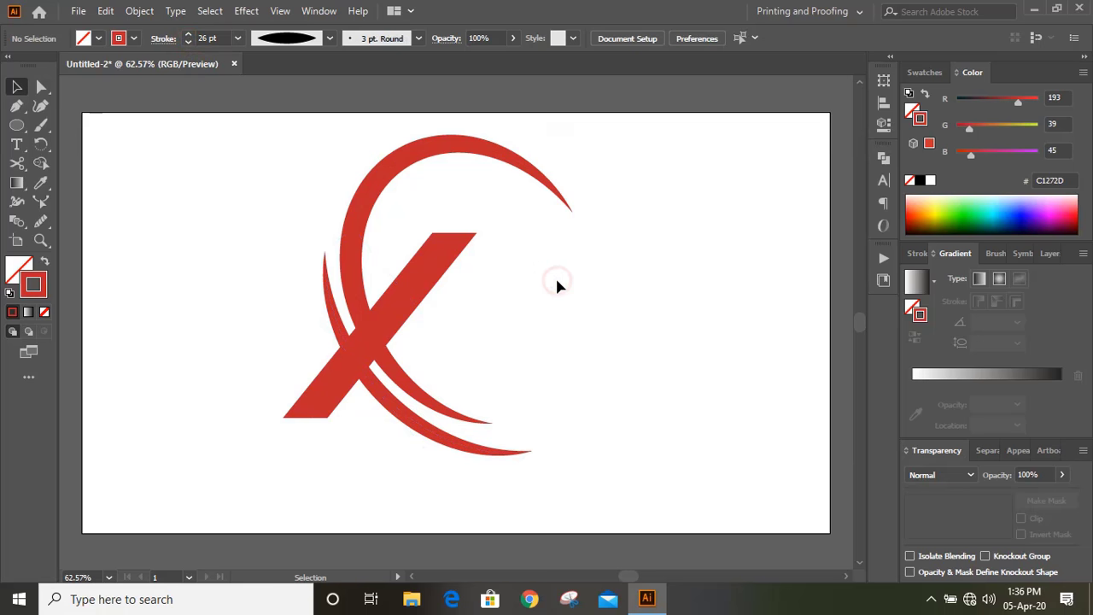
Nudge both crescent arcs upward with the arrow keys
{"action": "left_click_drag", "start_coordinate": [509, 461], "coordinate": [468, 386]}
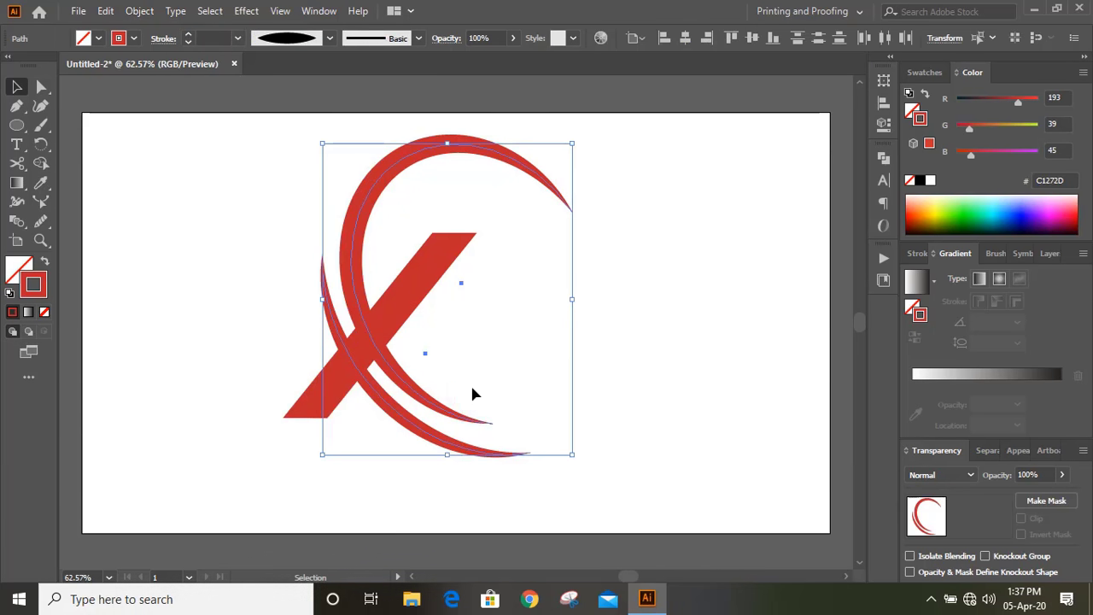
{"action": "key", "text": "shift+Up"}
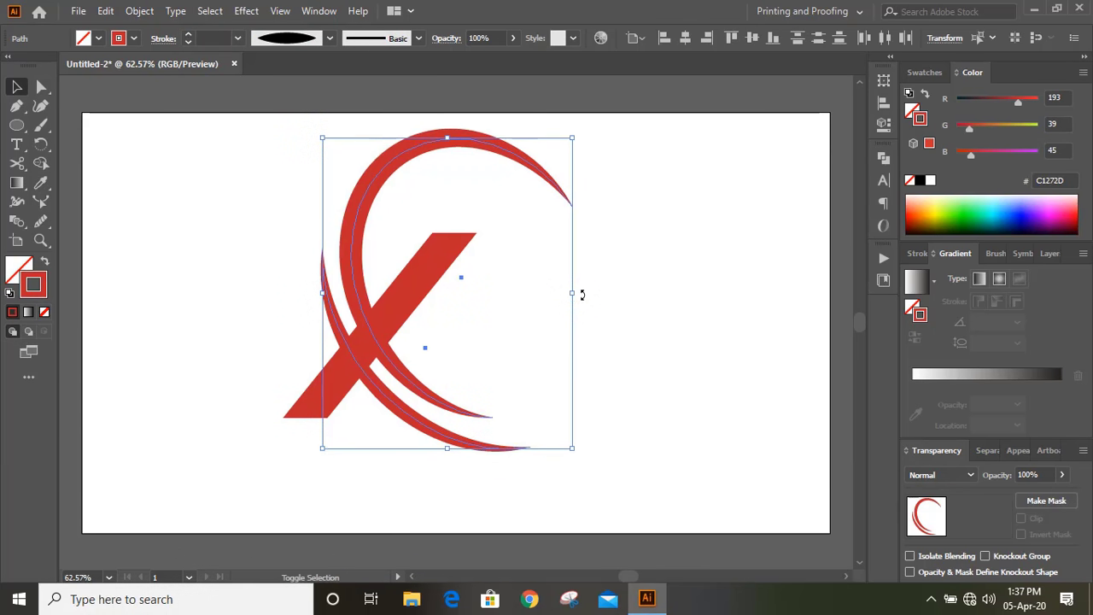
{"action": "key", "text": "shift+Up"}
{"action": "key", "text": "shift+Up"}
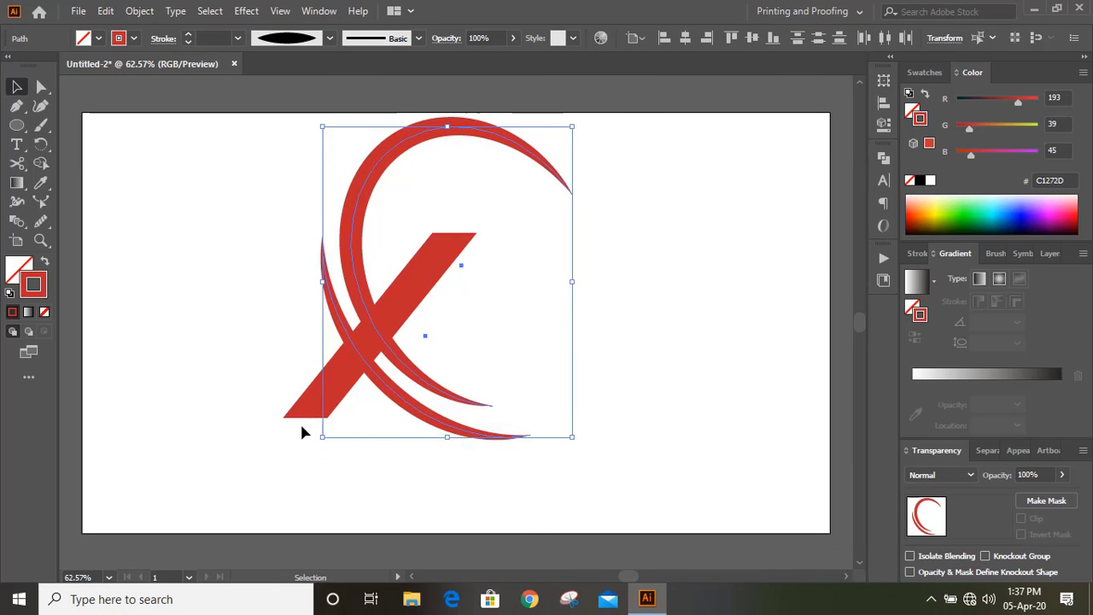
{"action": "key", "text": "Up"}
{"action": "key", "text": "Up"}
{"action": "left_click", "coordinate": [502, 480]}
Reselect the arcs and apply Object > Expand Appearance to make them filled shapes
{"action": "scroll", "coordinate": [502, 480], "scroll_direction": "up", "scroll_amount": 1}
{"action": "left_click_drag", "start_coordinate": [251, 258], "coordinate": [367, 307]}
{"action": "left_click", "coordinate": [139, 10]}
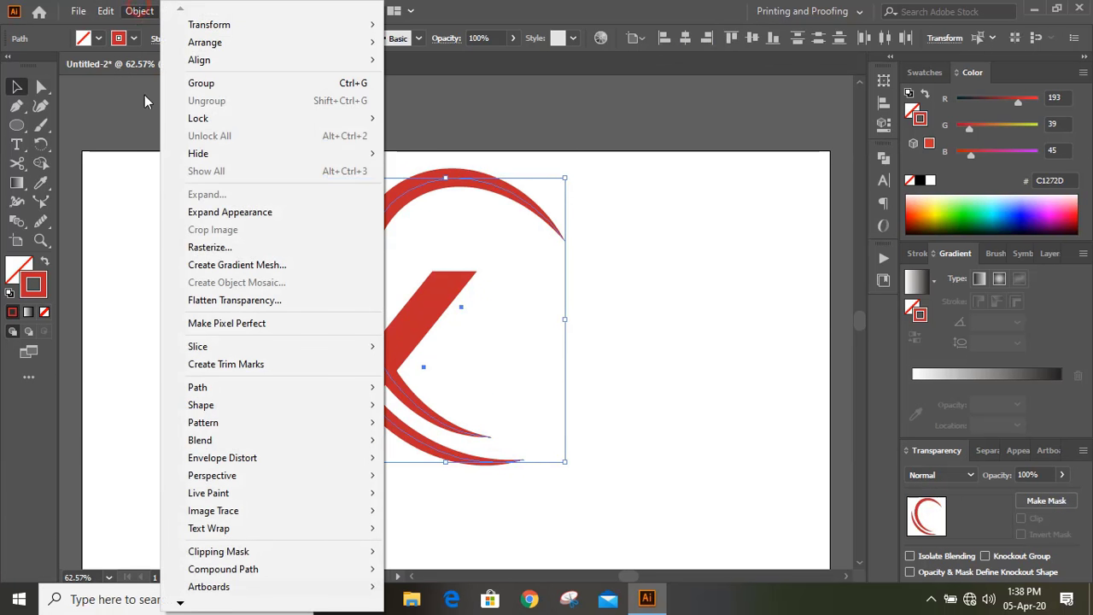
{"action": "left_click", "coordinate": [234, 212]}
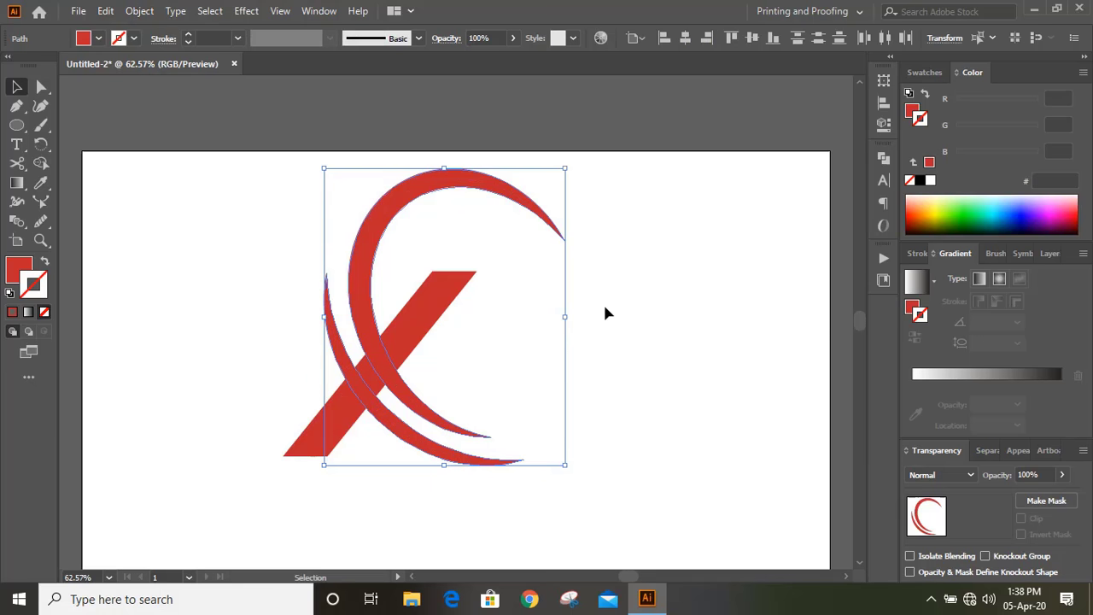
Merge the arc pieces and bar into blue #00ADF5 shapes with the Shape Builder tool
{"action": "left_click", "coordinate": [190, 302]}
{"action": "left_click_drag", "start_coordinate": [197, 229], "coordinate": [476, 455]}
{"action": "left_click", "coordinate": [41, 164]}
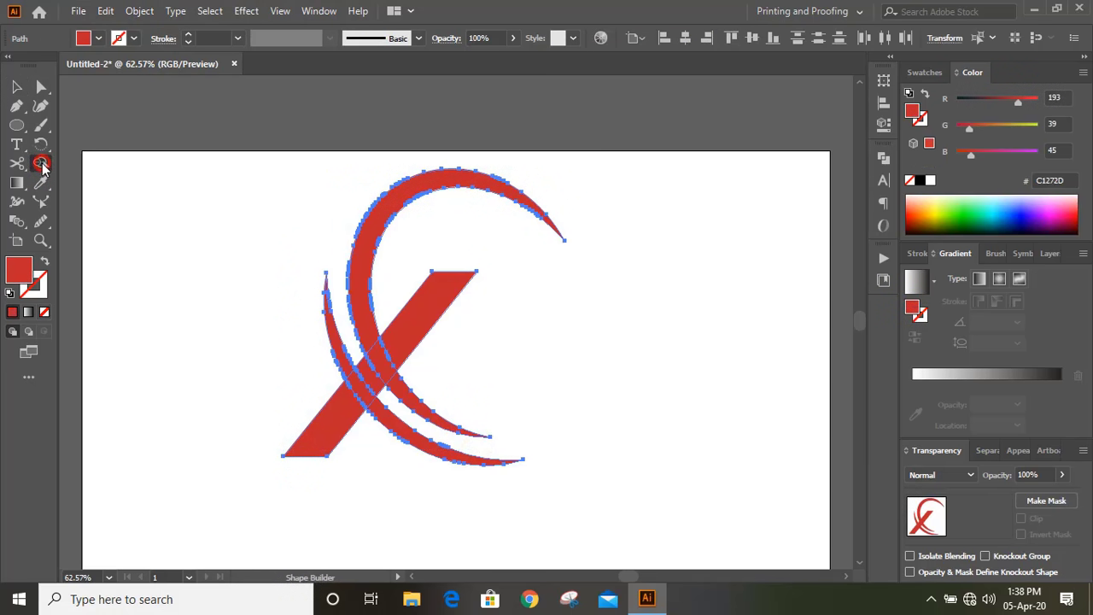
{"action": "left_click", "coordinate": [1000, 212]}
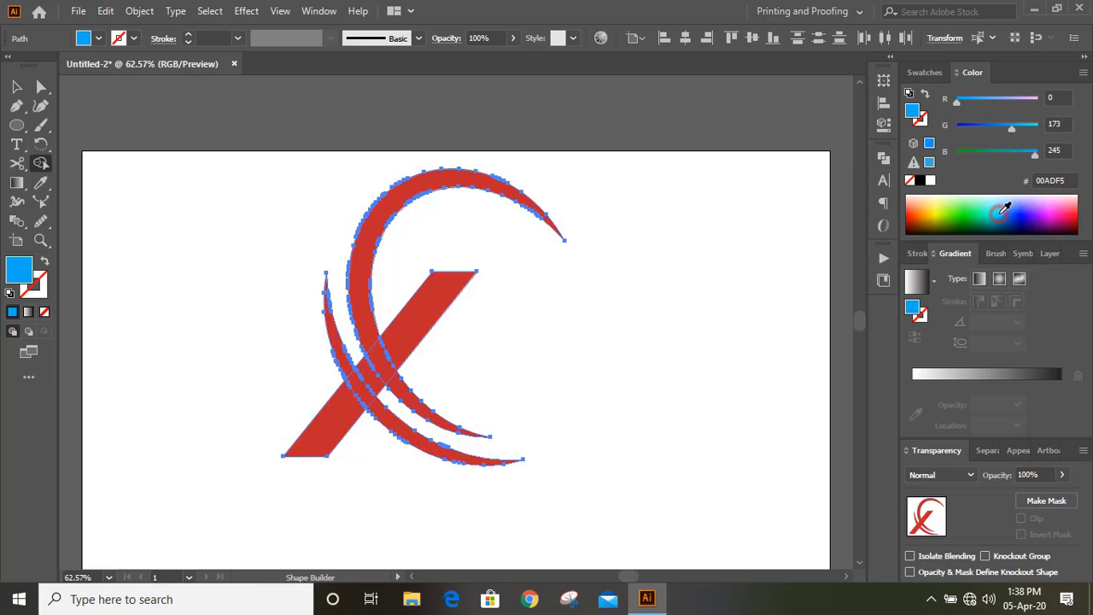
{"action": "left_click_drag", "start_coordinate": [369, 321], "coordinate": [395, 391]}
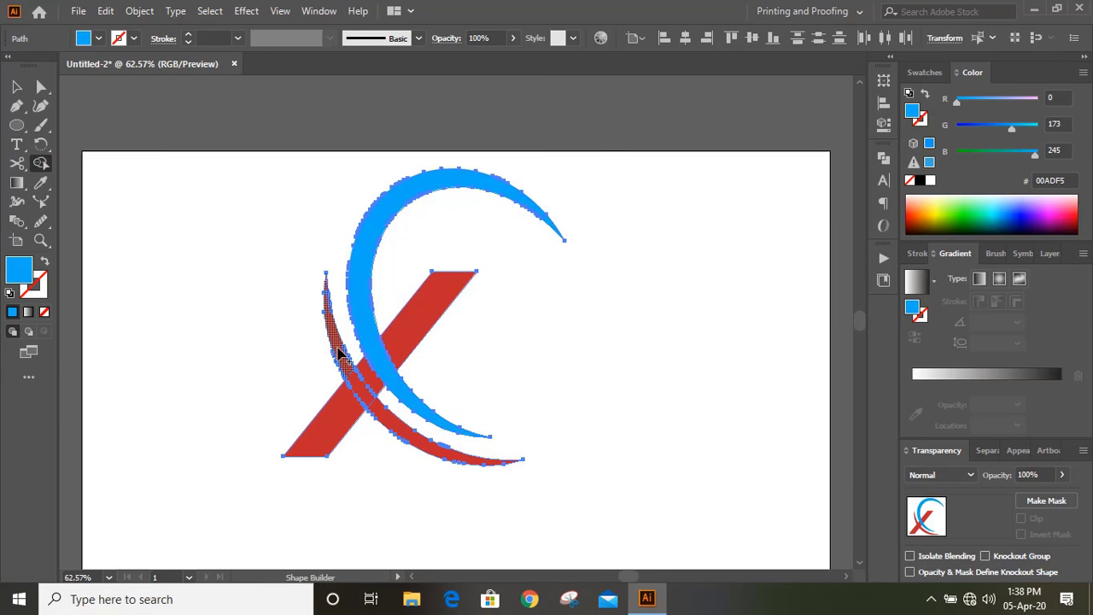
{"action": "mouse_move", "coordinate": [341, 361]}
{"action": "left_mouse_down"}
{"action": "mouse_move", "coordinate": [369, 409]}
{"action": "mouse_move", "coordinate": [359, 401]}
{"action": "mouse_move", "coordinate": [348, 412]}
{"action": "left_mouse_up"}
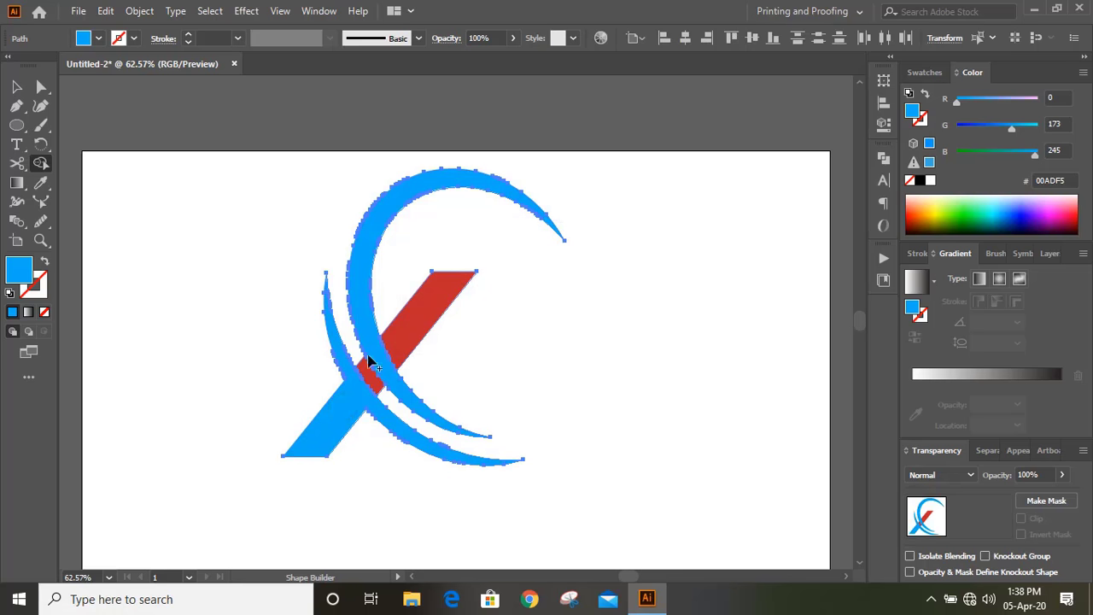
{"action": "mouse_move", "coordinate": [369, 362]}
{"action": "left_mouse_down"}
{"action": "mouse_move", "coordinate": [419, 384]}
{"action": "mouse_move", "coordinate": [399, 351]}
{"action": "left_mouse_up"}
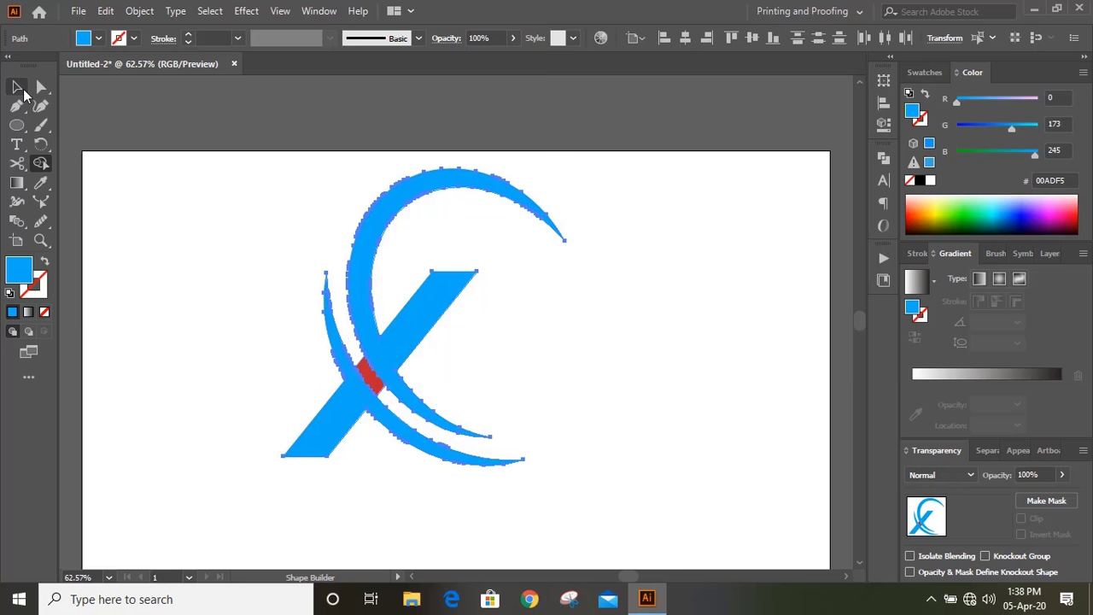
Drag the leftover small red fragment out of the X
{"action": "left_click", "coordinate": [16, 86]}
{"action": "left_click", "coordinate": [168, 268]}
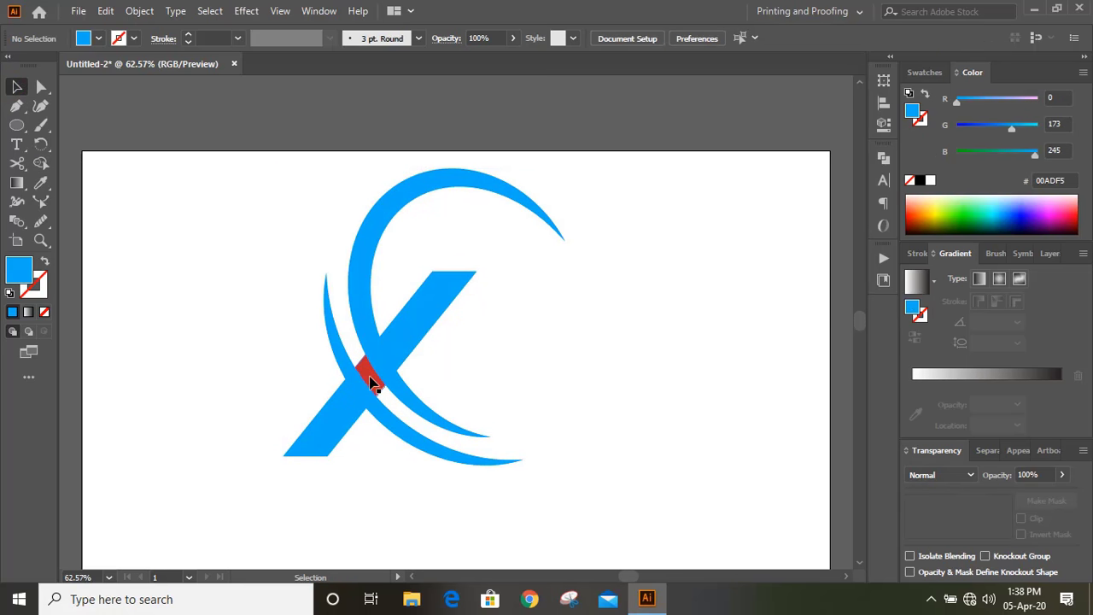
{"action": "left_click_drag", "start_coordinate": [369, 382], "coordinate": [572, 360]}
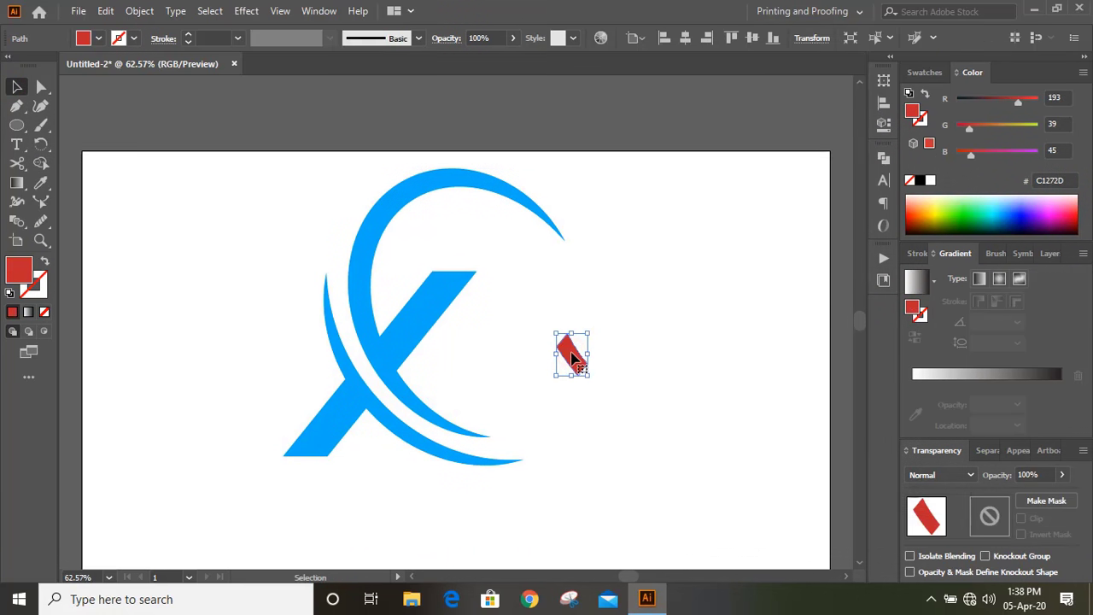
Delete the red fragment and draw two small wedge shapes where the bar meets the arcs
{"action": "key", "text": "Delete"}
{"action": "key", "text": "ctrl+1"}
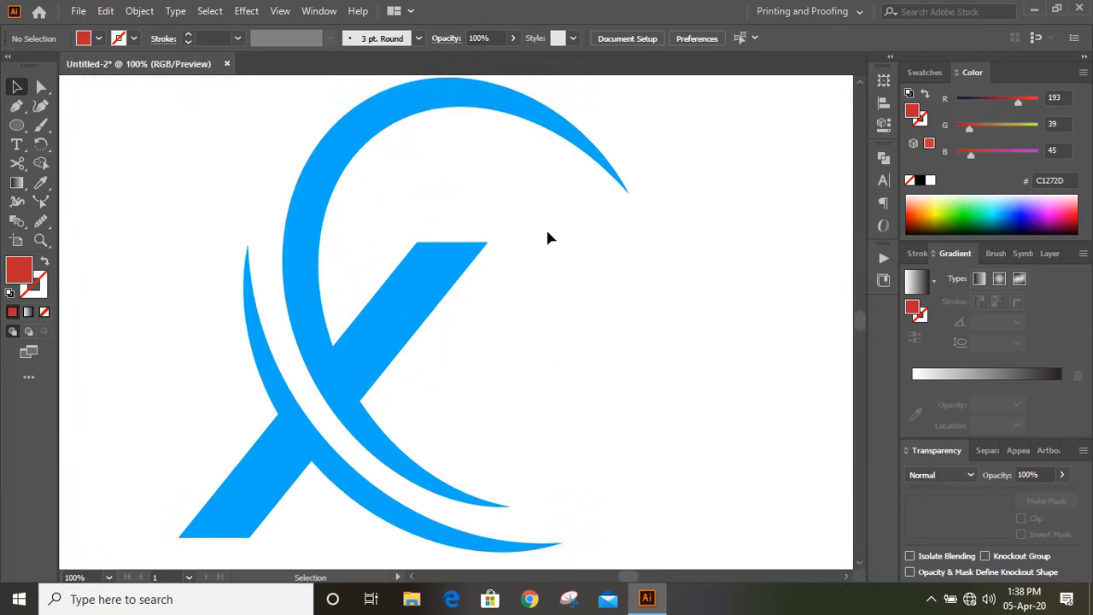
{"action": "left_click", "coordinate": [16, 105]}
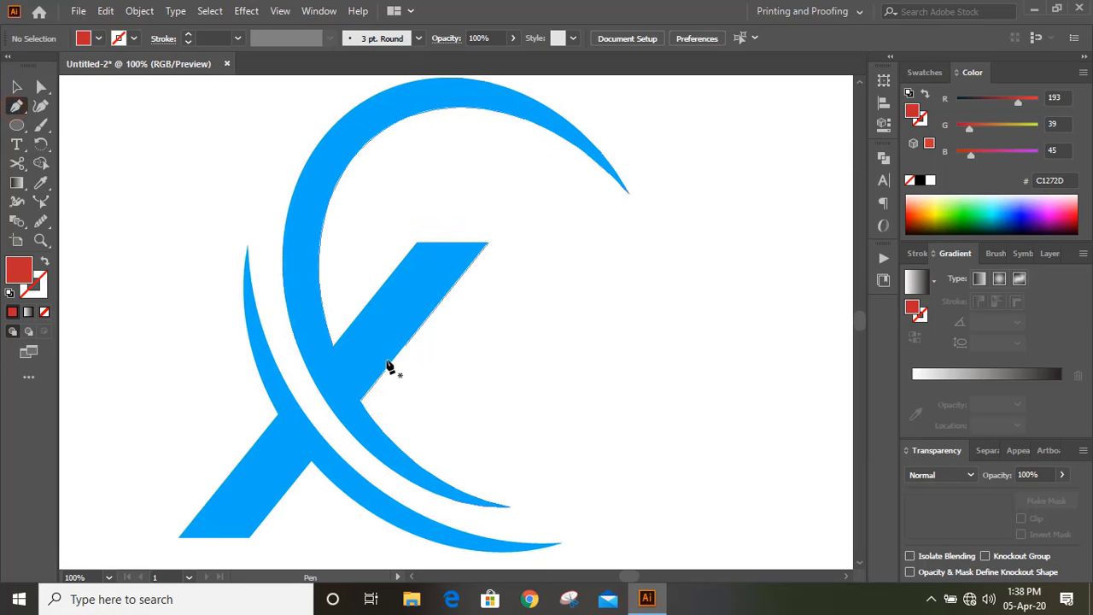
{"action": "left_click", "coordinate": [332, 347]}
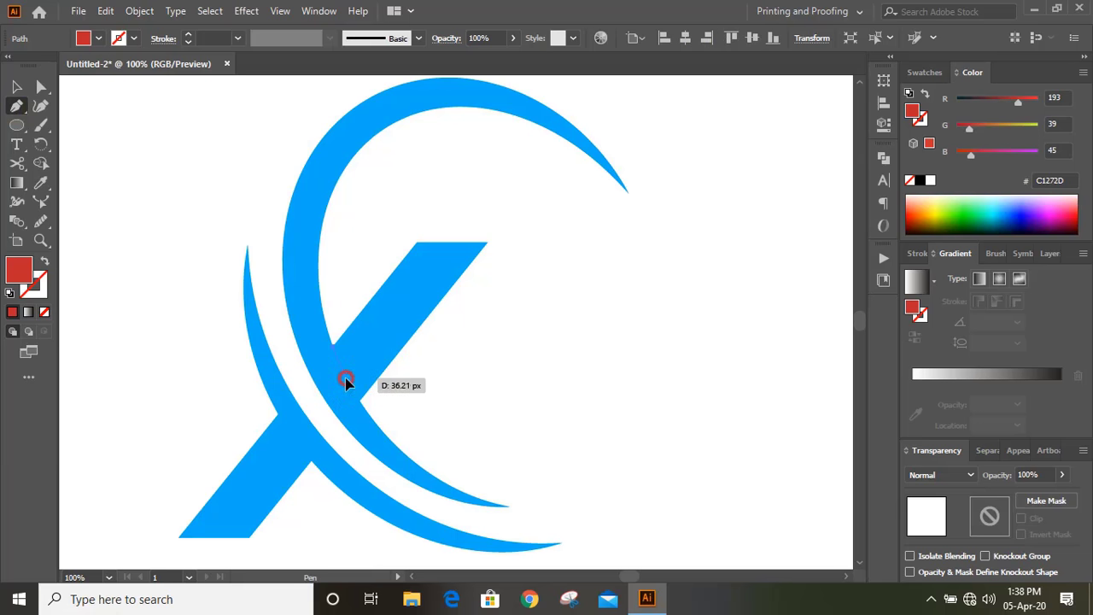
{"action": "left_click_drag", "start_coordinate": [345, 379], "coordinate": [345, 313]}
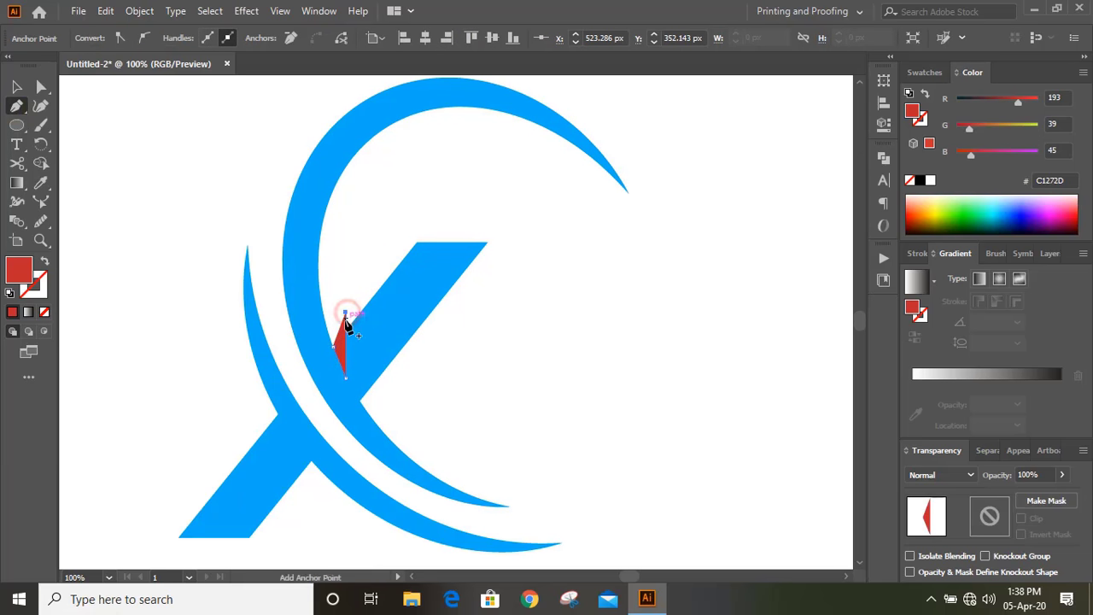
{"action": "left_click", "coordinate": [336, 350]}
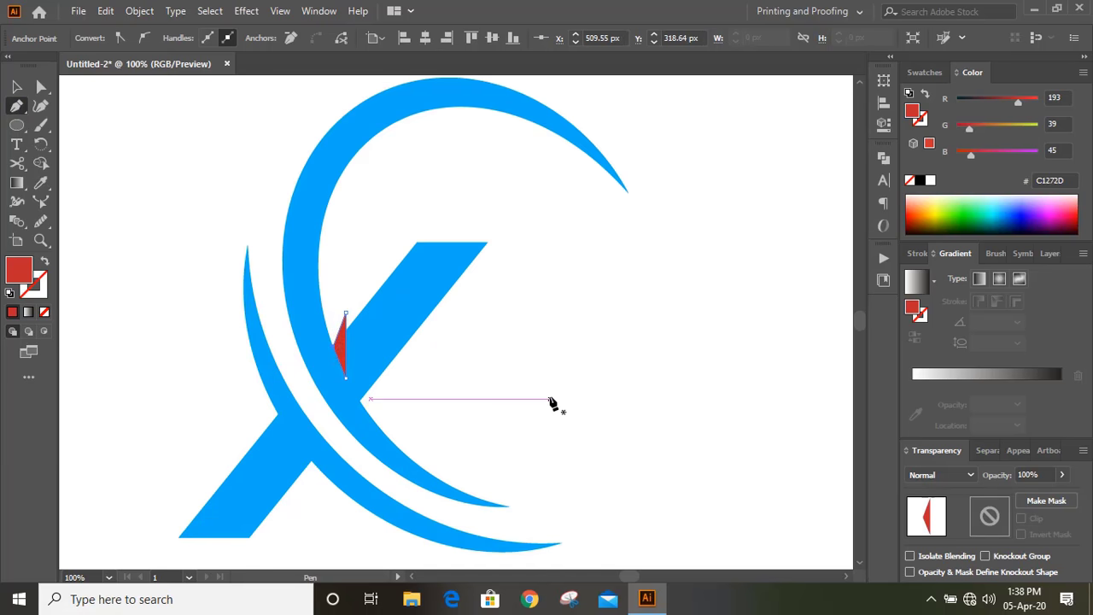
{"action": "scroll", "coordinate": [556, 402], "scroll_direction": "down", "scroll_amount": 2}
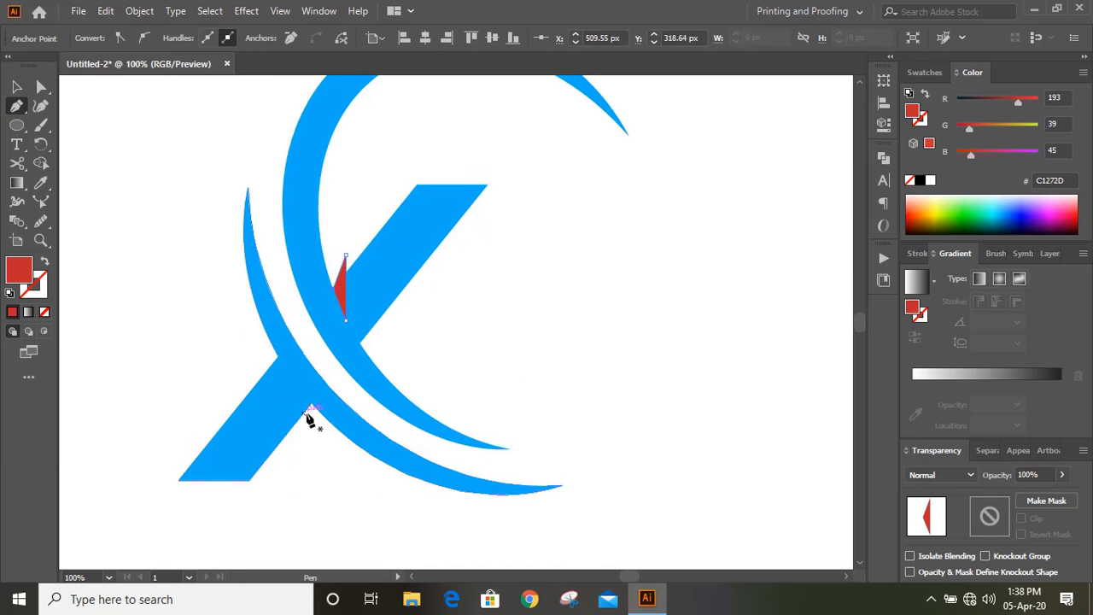
{"action": "left_click_drag", "start_coordinate": [316, 407], "coordinate": [305, 435]}
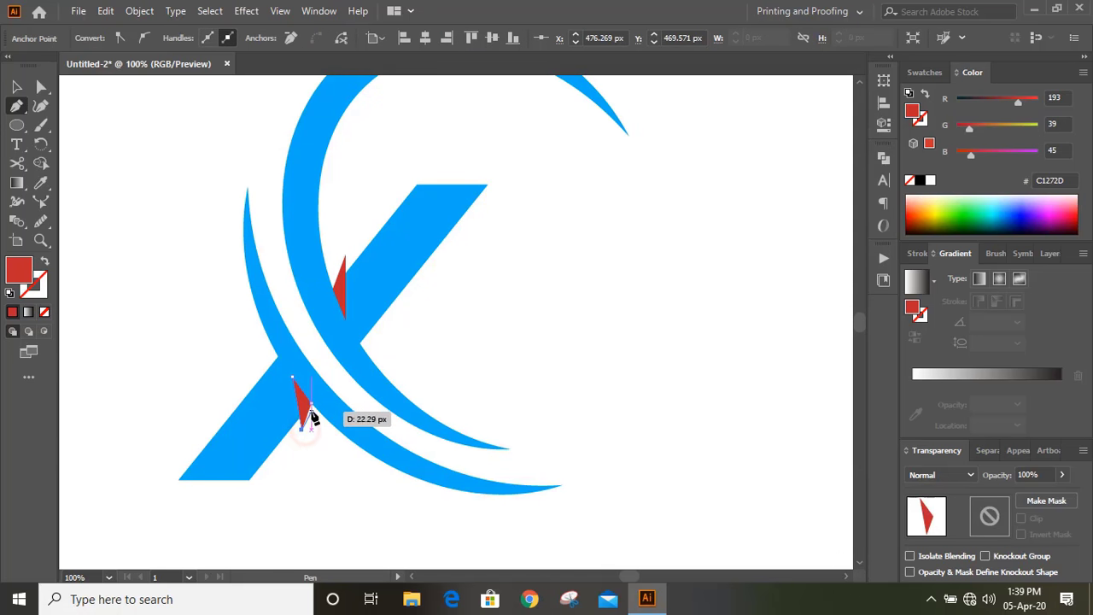
{"action": "left_click_drag", "start_coordinate": [313, 417], "coordinate": [312, 410]}
Select the whole logo and Alt-click both wedges with Shape Builder to cut them from the bar
{"action": "left_click", "coordinate": [16, 86]}
{"action": "left_click", "coordinate": [100, 175]}
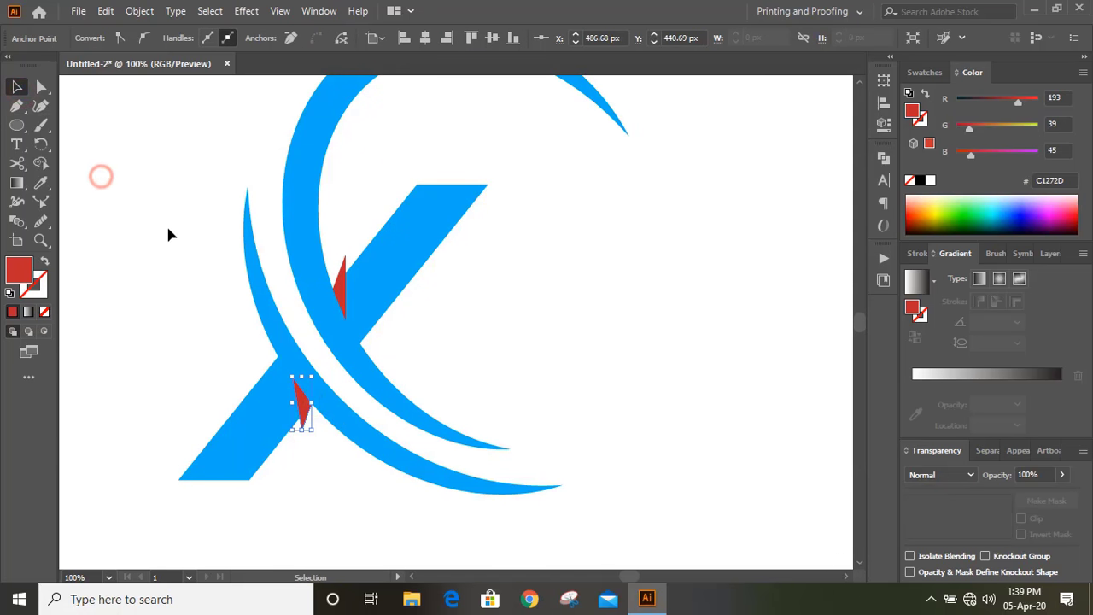
{"action": "left_click_drag", "start_coordinate": [168, 235], "coordinate": [478, 446]}
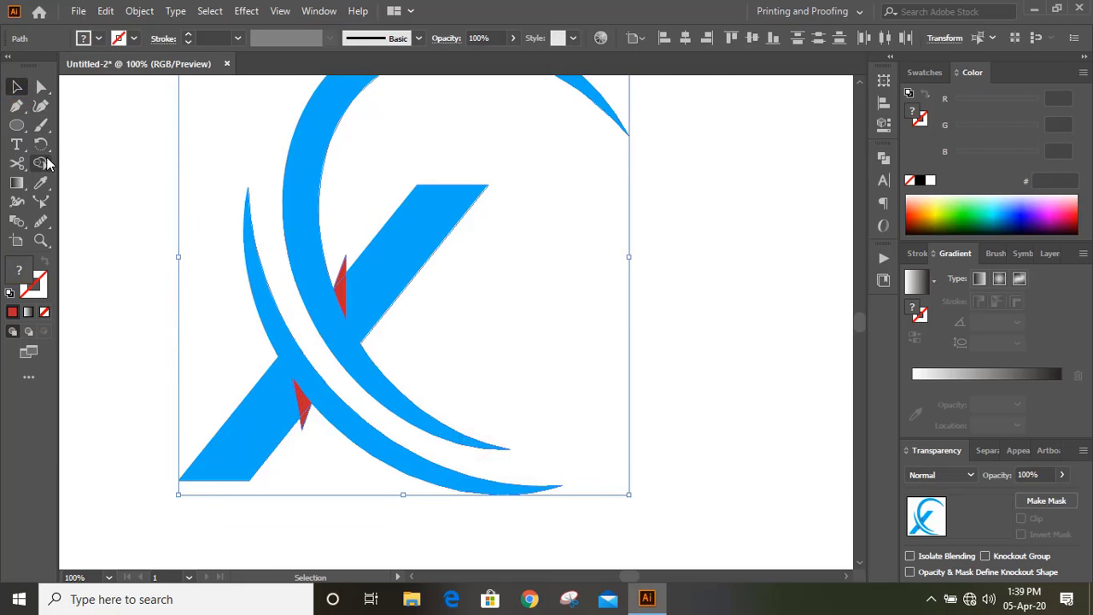
{"action": "left_click", "coordinate": [41, 163]}
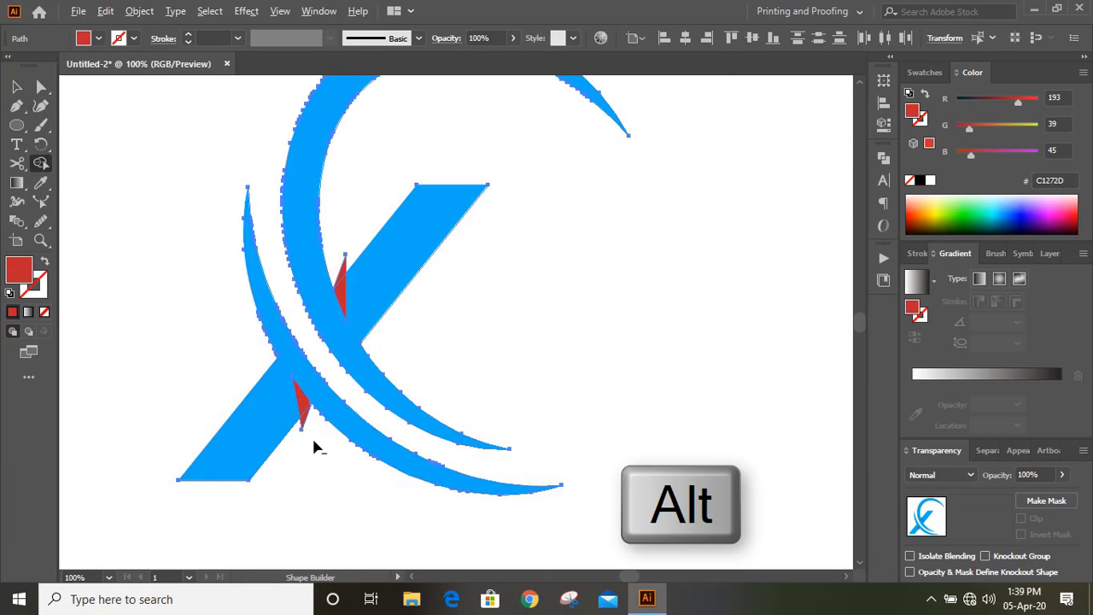
{"action": "left_click", "coordinate": [304, 412], "text": "alt"}
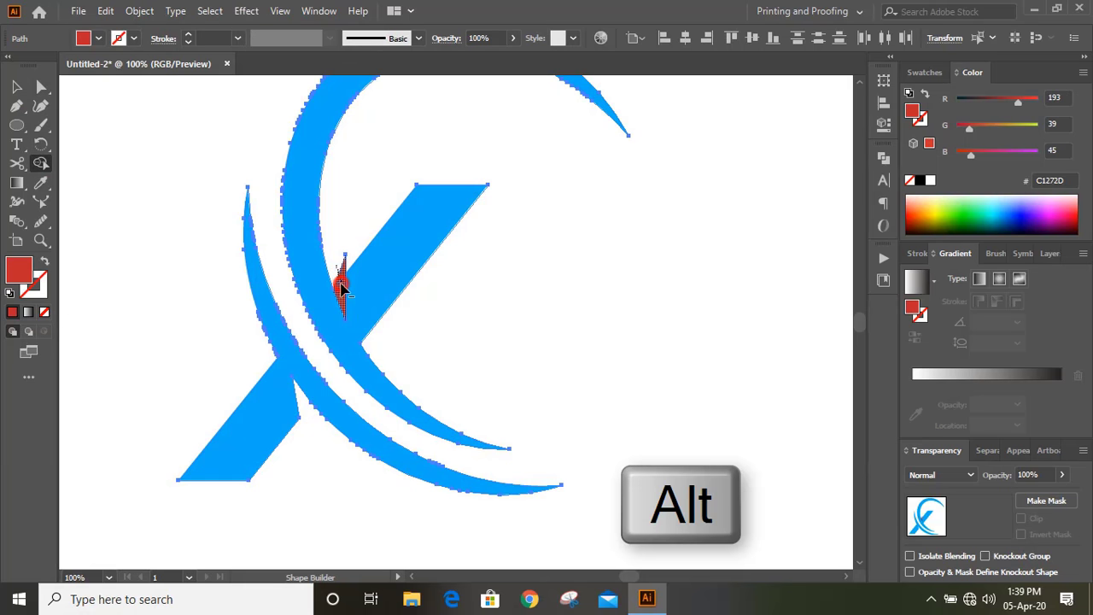
{"action": "left_click", "coordinate": [341, 287], "text": "alt"}
{"action": "left_click", "coordinate": [16, 86]}
{"action": "left_click", "coordinate": [141, 332]}
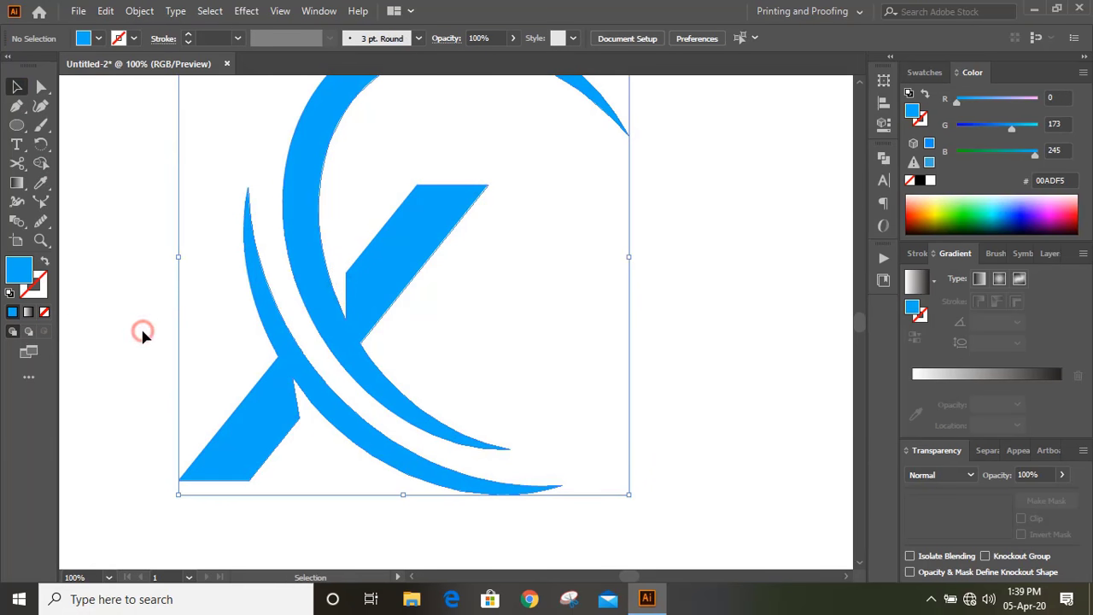
Draw a black rectangle covering the whole artboard and send it behind the logo
{"action": "key", "text": "ctrl+minus"}
{"action": "key", "text": "ctrl+minus"}
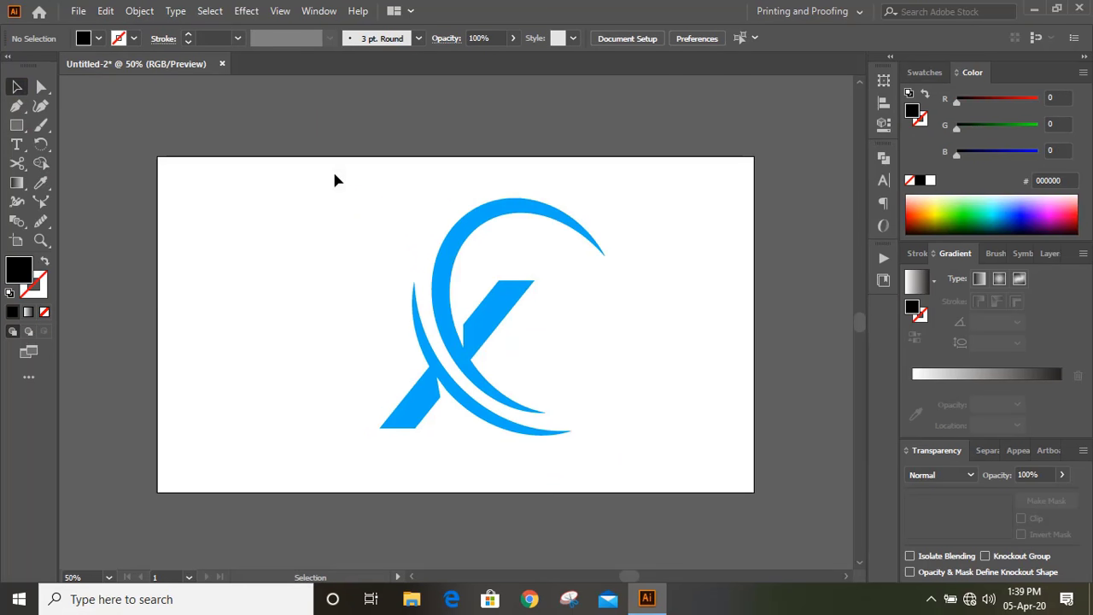
{"action": "left_click", "coordinate": [16, 125]}
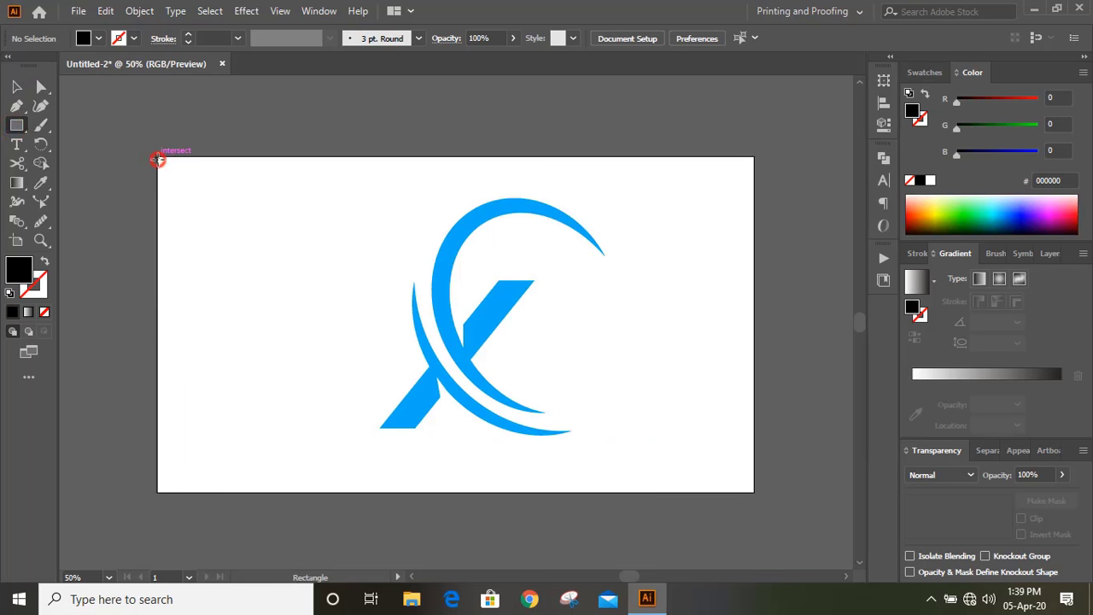
{"action": "left_click_drag", "start_coordinate": [157, 160], "coordinate": [753, 494]}
{"action": "right_click", "coordinate": [289, 224]}
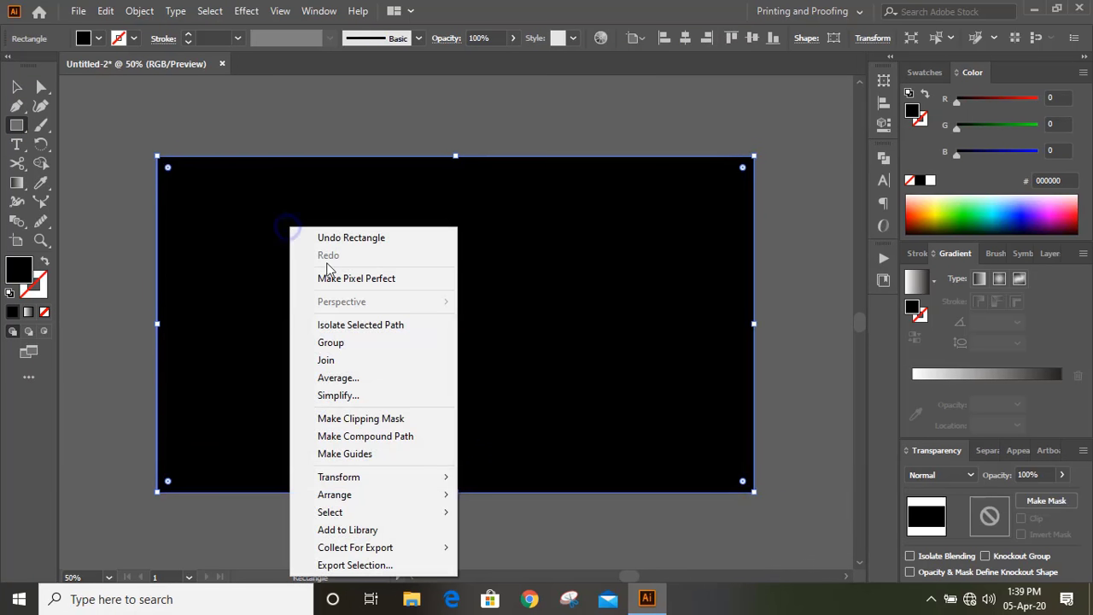
{"action": "mouse_move", "coordinate": [393, 497]}
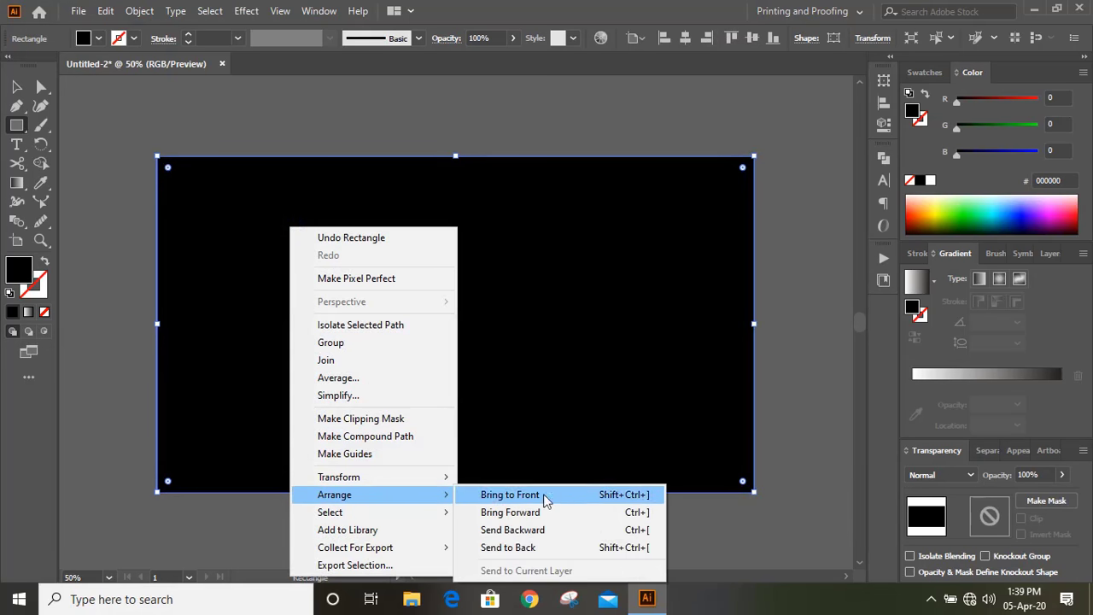
{"action": "left_click", "coordinate": [539, 551]}
Recolour the large upper arc and bar top white
{"action": "key", "text": "v"}
{"action": "key", "text": "ctrl+shift+a"}
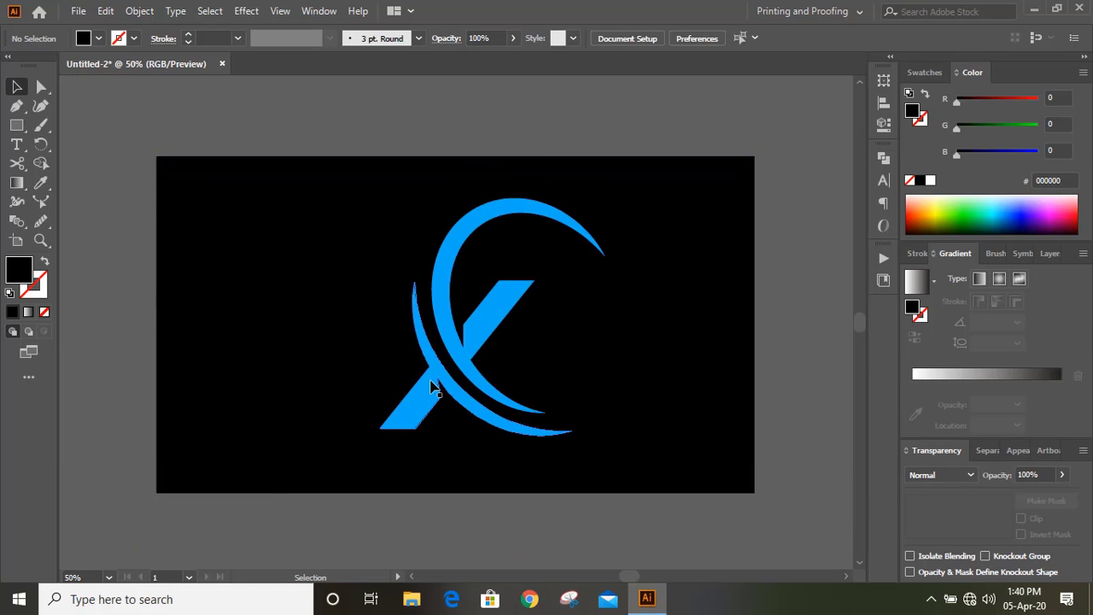
{"action": "left_click", "coordinate": [480, 346]}
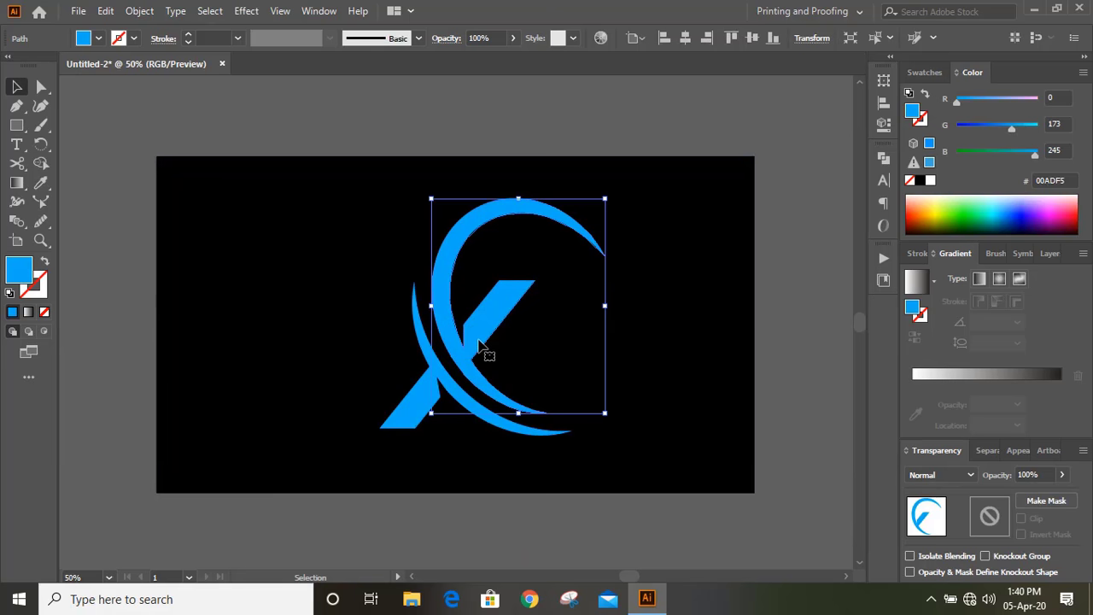
{"action": "left_click", "coordinate": [931, 181]}
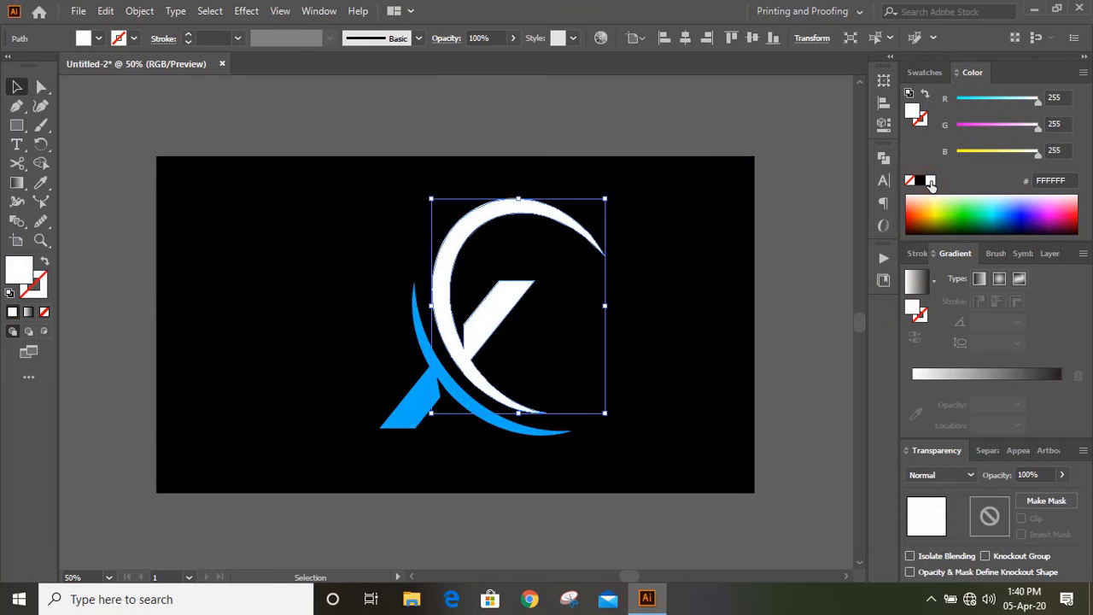